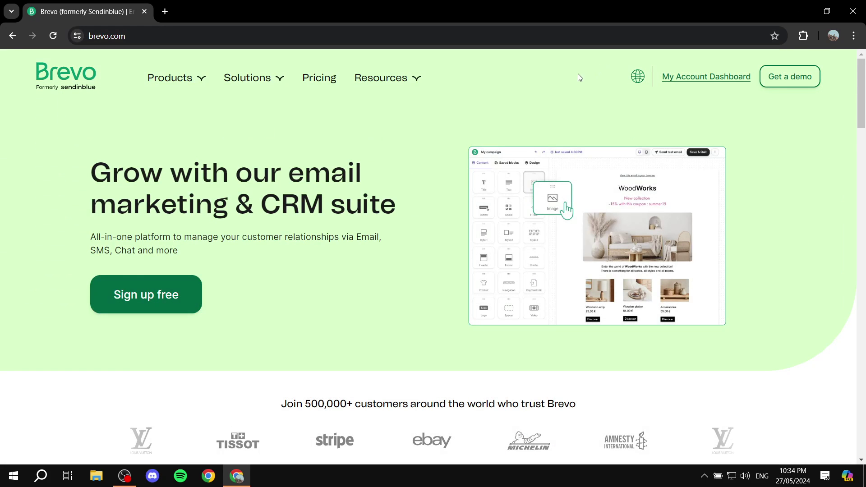
# Step: Open the account dashboard and go to the contact attributes in the contact settings
pyautogui.click(721, 85)
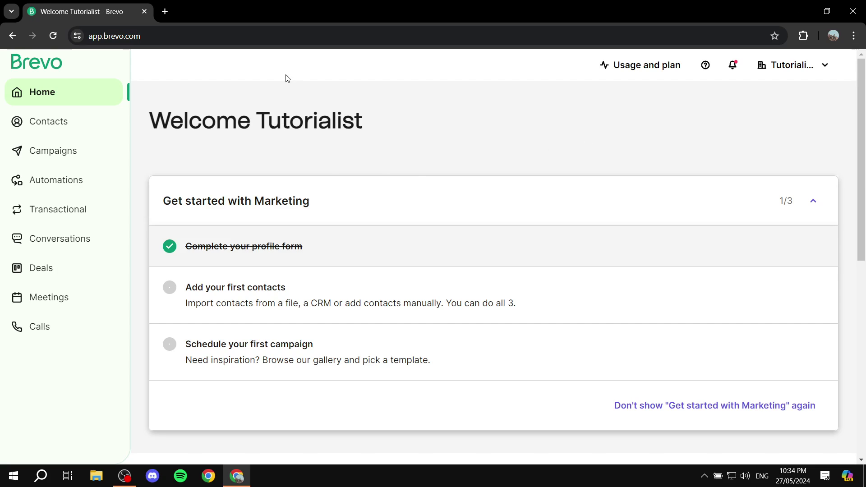
pyautogui.click(70, 123)
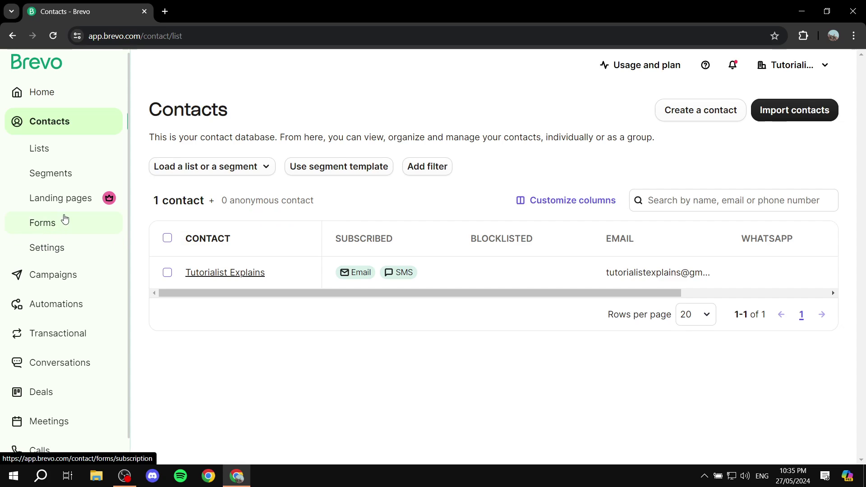
pyautogui.click(54, 251)
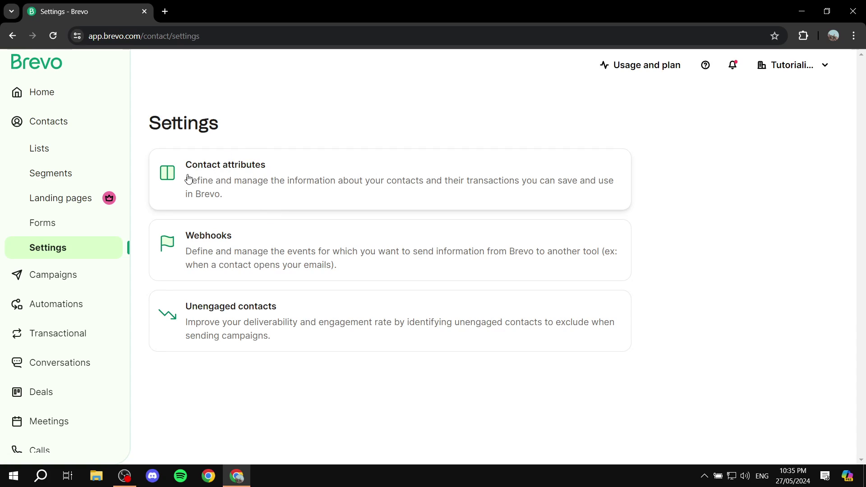
pyautogui.click(250, 171)
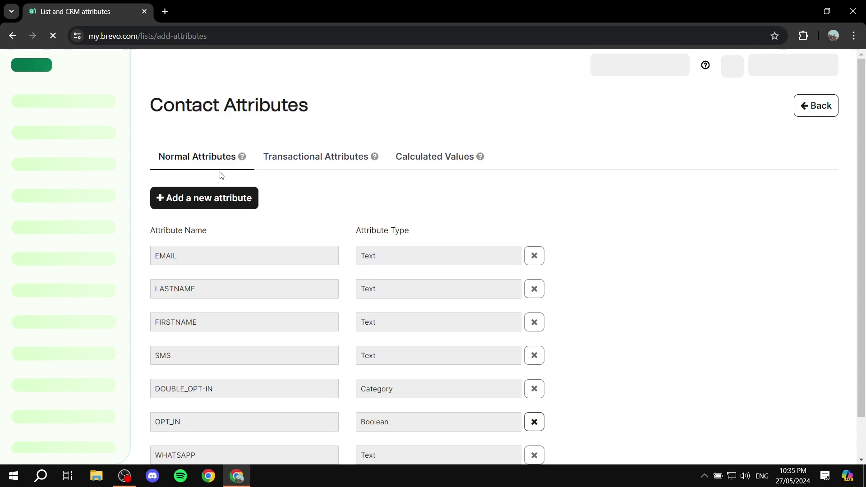
pyautogui.scroll(-1, 509, 227)
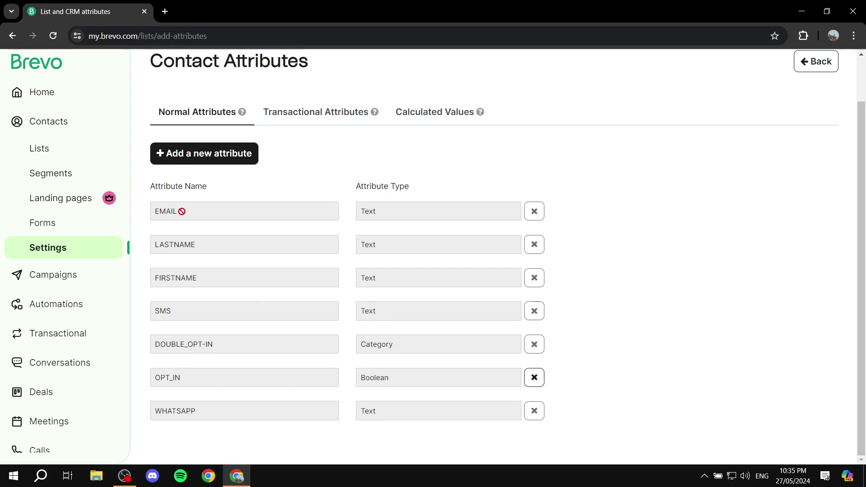
pyautogui.moveTo(347, 185); pyautogui.dragTo(437, 187)
pyautogui.click(444, 185)
# Step: Start a new normal contact attribute named CHOOSE with the Category type
pyautogui.click(205, 157)
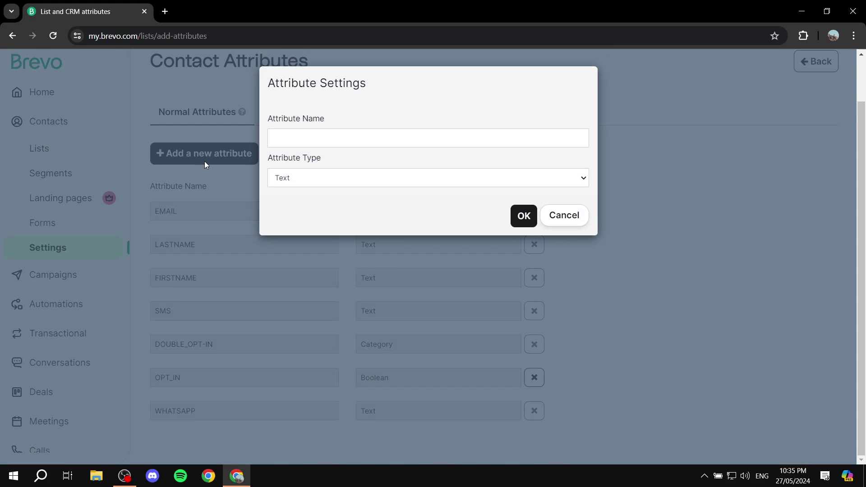
pyautogui.click(347, 137)
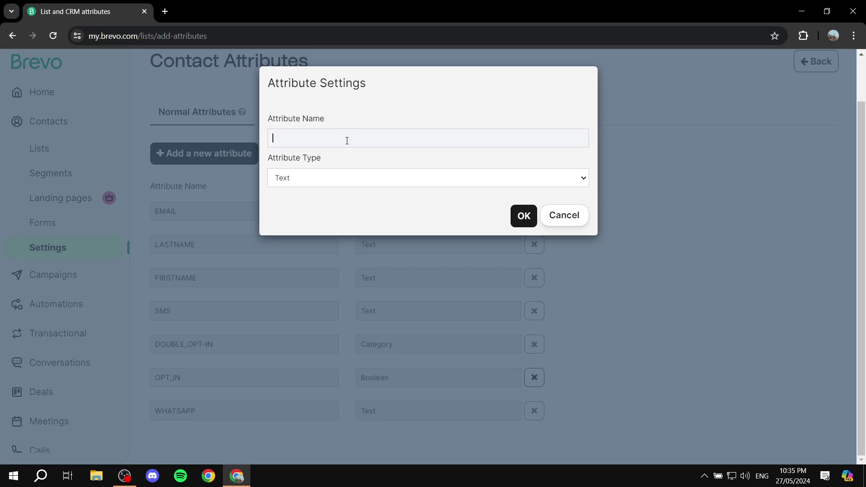
pyautogui.write('TEST ATTRIBUTE')
pyautogui.click(324, 177)
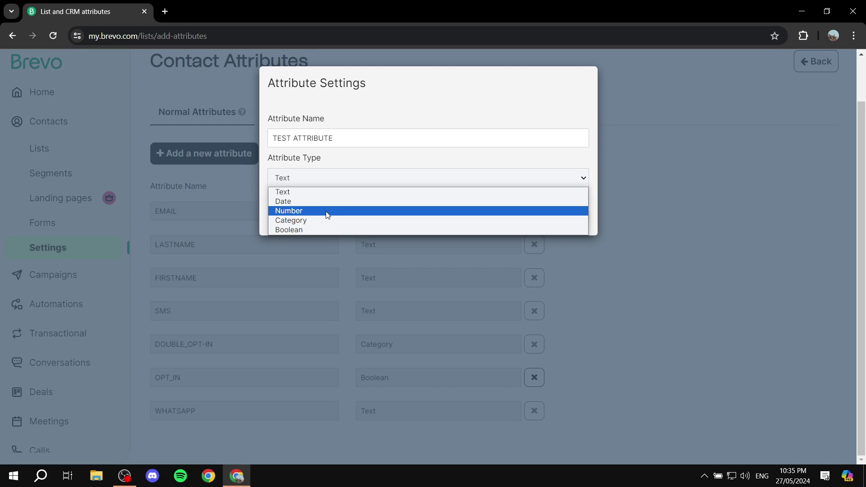
pyautogui.click(312, 221)
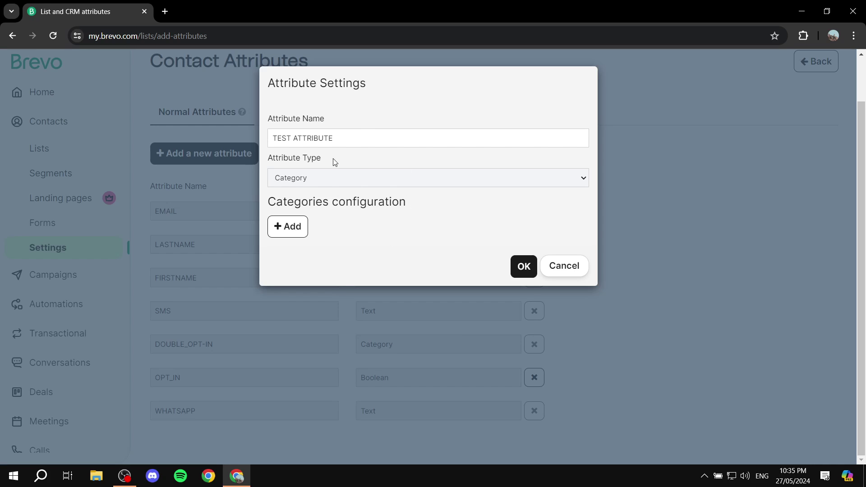
pyautogui.moveTo(361, 137); pyautogui.dragTo(106, 135)
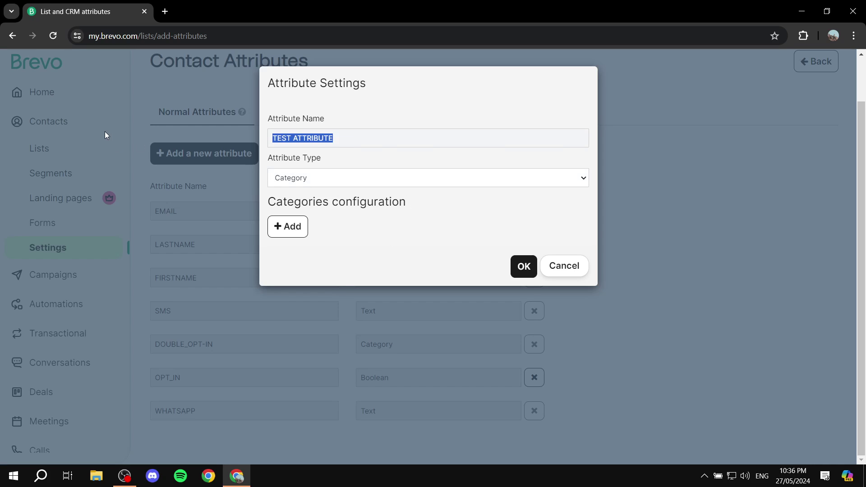
pyautogui.write('CHOOSE')
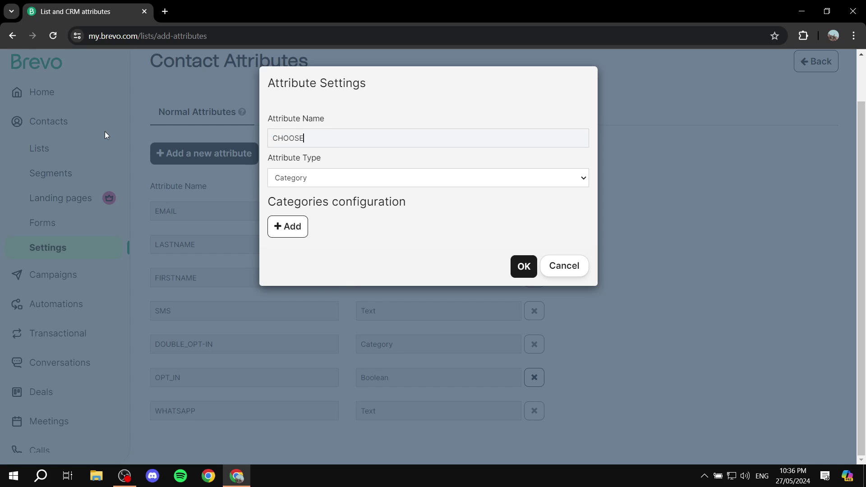
# Step: Give the CHOOSE attribute the categories T1, T2 and T3, and save it
pyautogui.click(292, 227)
pyautogui.click(389, 228)
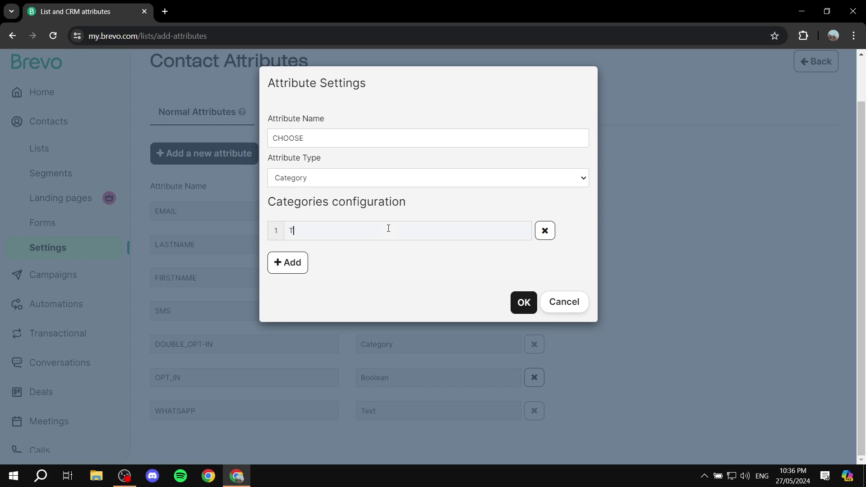
pyautogui.click(288, 263)
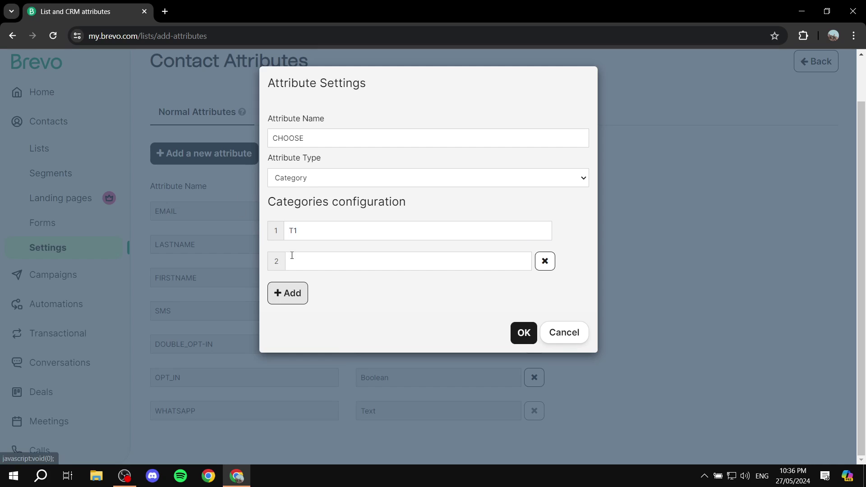
pyautogui.click(311, 267)
pyautogui.write('t2')
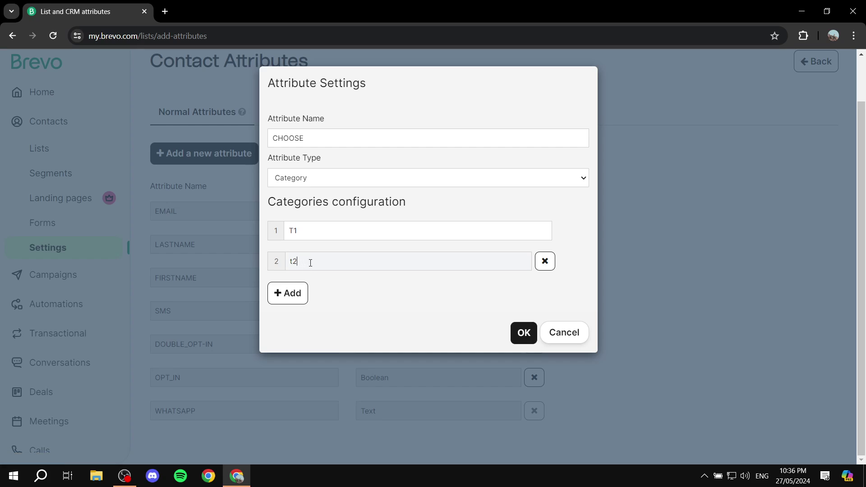
pyautogui.moveTo(310, 261); pyautogui.dragTo(256, 259)
pyautogui.write('T2')
pyautogui.click(286, 293)
pyautogui.click(338, 289)
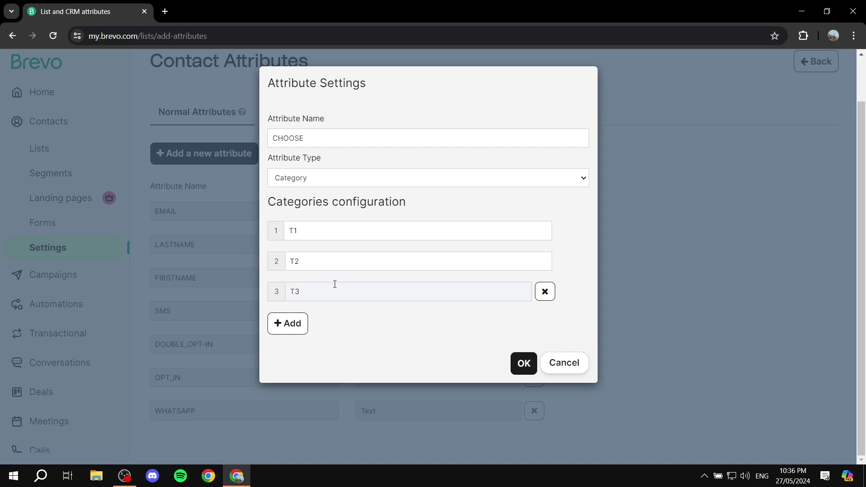
pyautogui.click(524, 365)
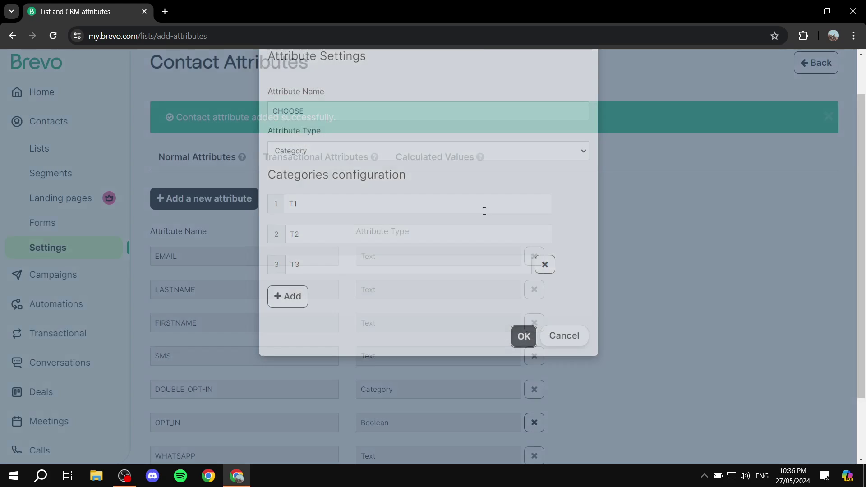
pyautogui.scroll(-3, 366, 307)
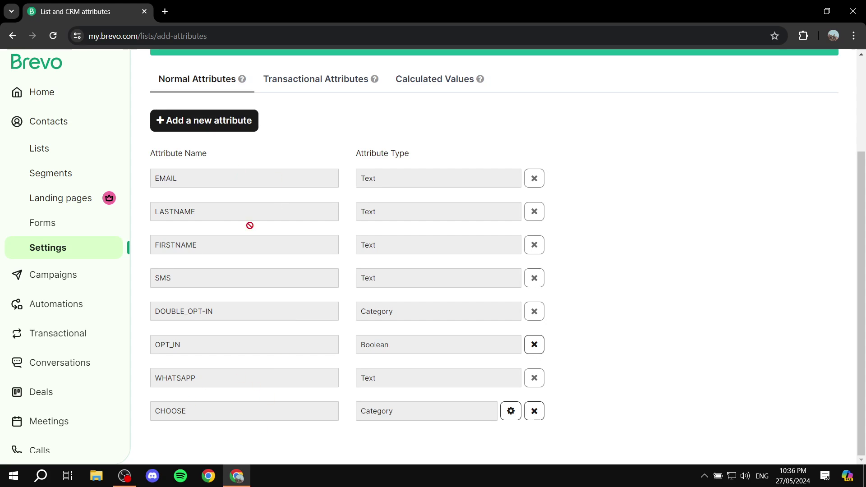
pyautogui.scroll(3, 267, 302)
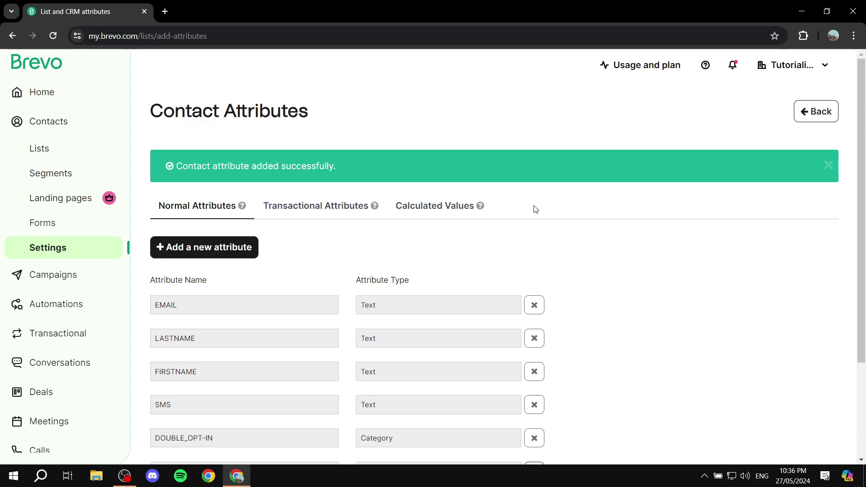
# Step: Add a normal contact attribute named BIRTHDAY with the Date type
pyautogui.click(176, 247)
pyautogui.click(376, 133)
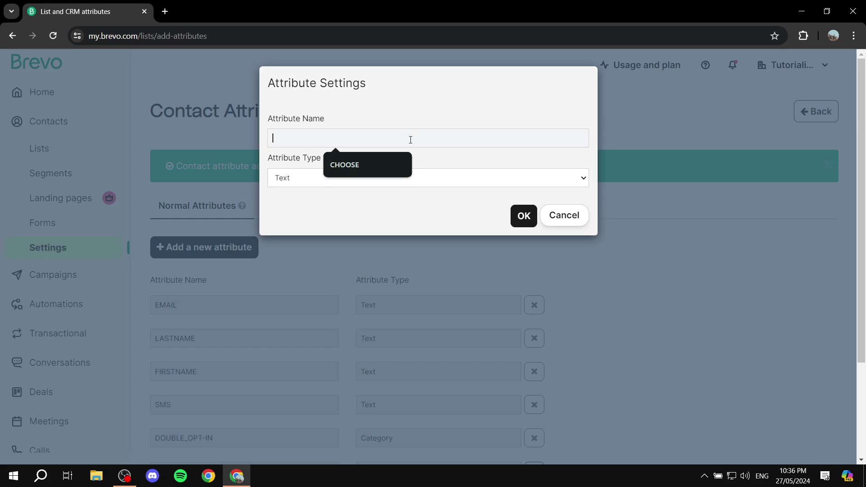
pyautogui.click(492, 177)
pyautogui.click(421, 200)
pyautogui.click(369, 138)
pyautogui.write('BIRTHDAY')
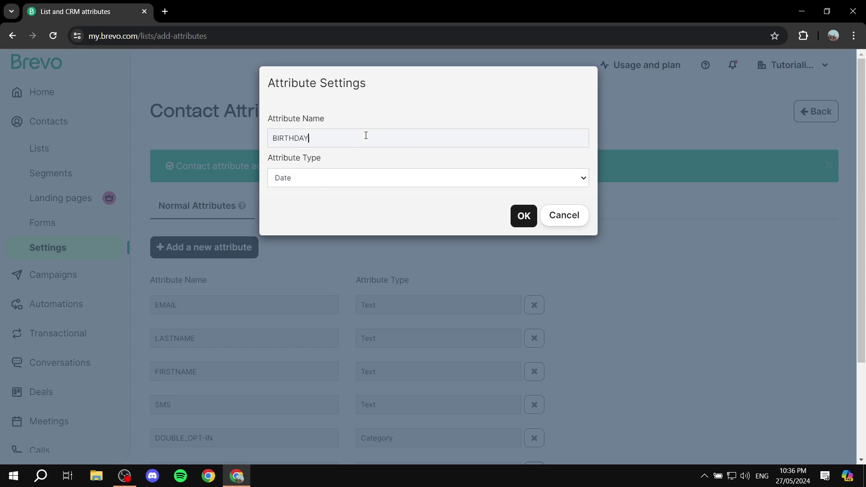
pyautogui.click(520, 218)
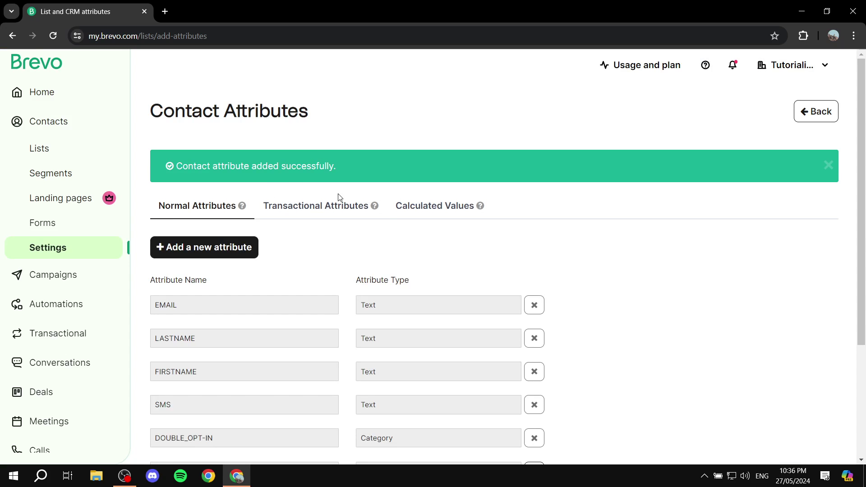
pyautogui.scroll(-3, 320, 304)
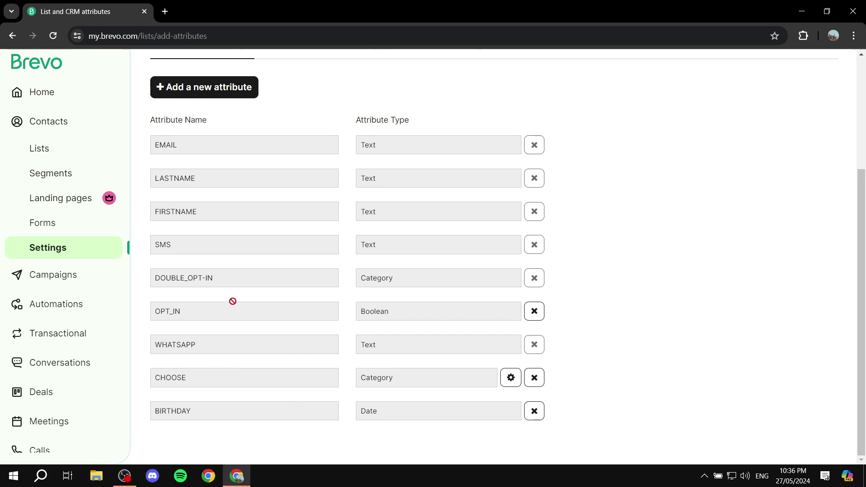
pyautogui.scroll(3, 201, 318)
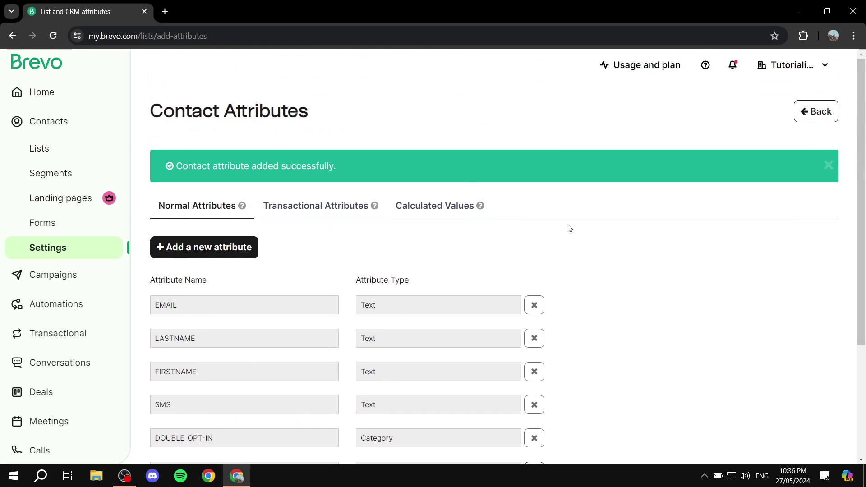
# Step: Leave the contact attributes, go to the contact forms and start creating a subscription form
pyautogui.click(827, 114)
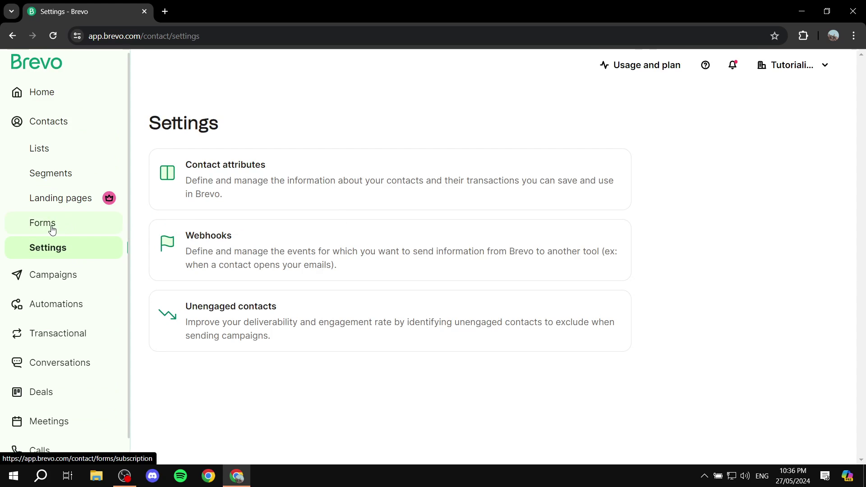
pyautogui.click(52, 231)
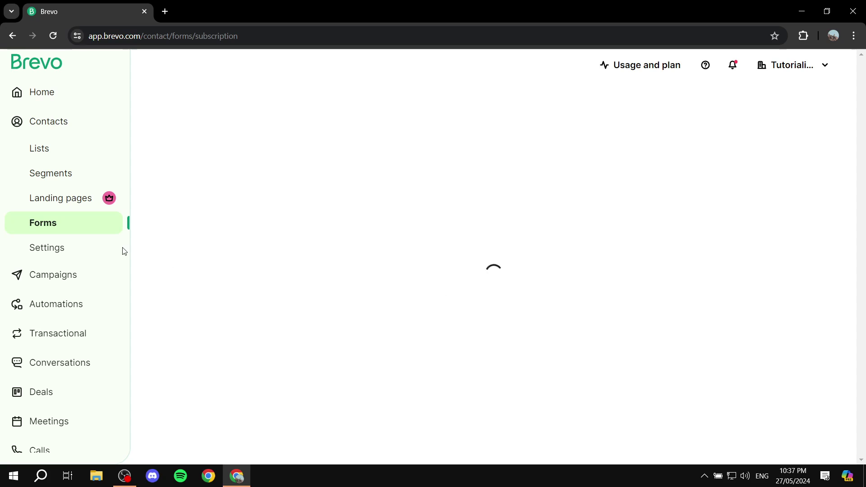
pyautogui.click(62, 55)
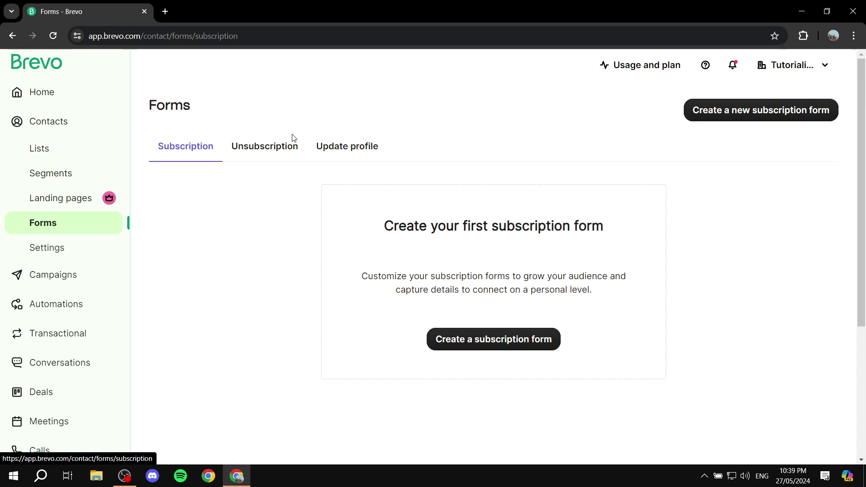
pyautogui.click(258, 142)
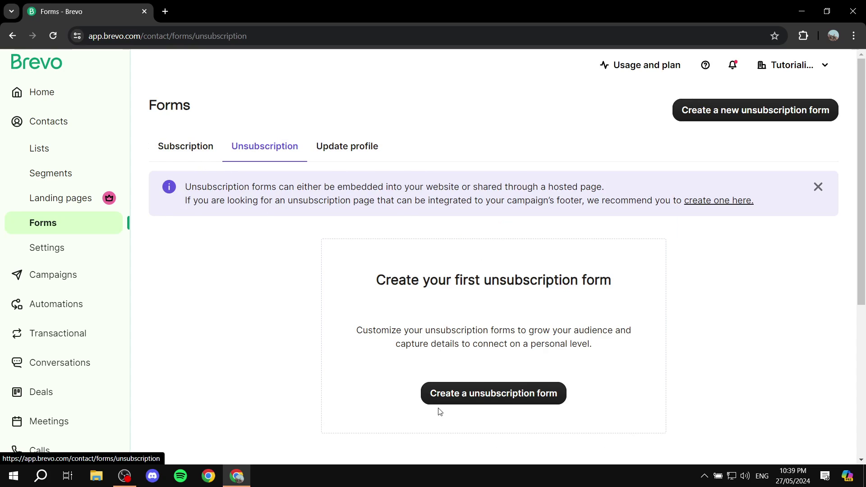
pyautogui.click(187, 154)
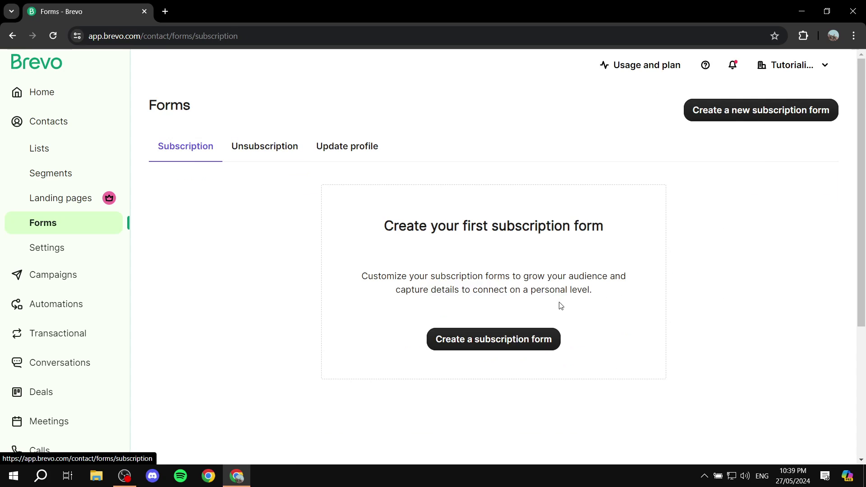
pyautogui.click(511, 342)
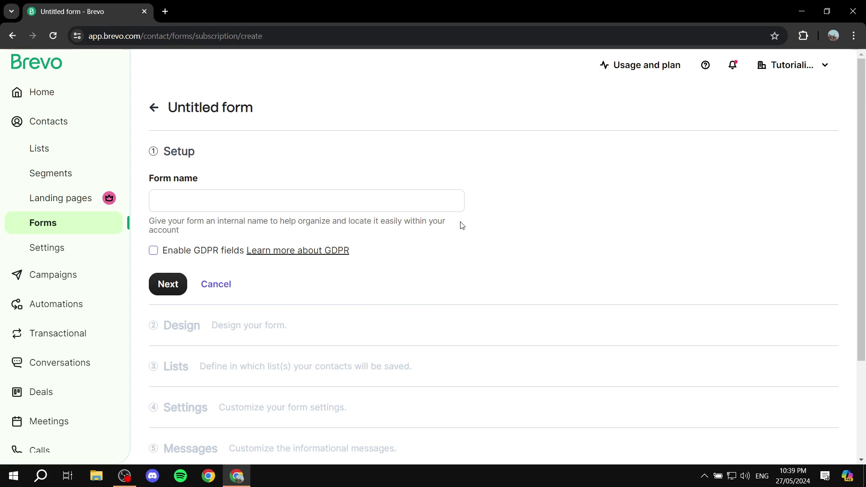
# Step: Name the form Sign Up Form, enable GDPR fields and continue to the design stage
pyautogui.click(280, 204)
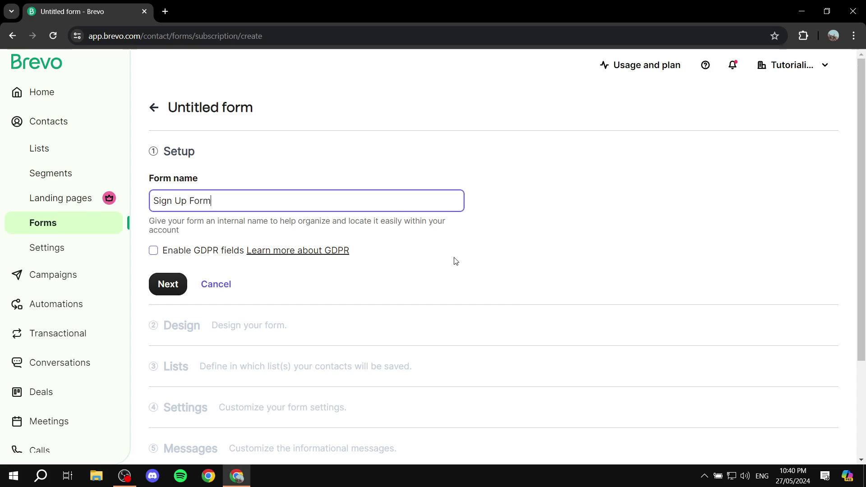
pyautogui.click(161, 253)
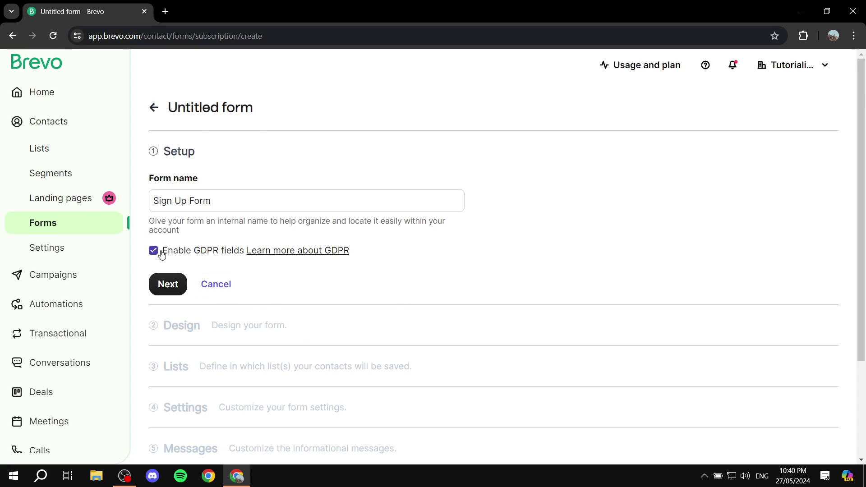
pyautogui.click(168, 284)
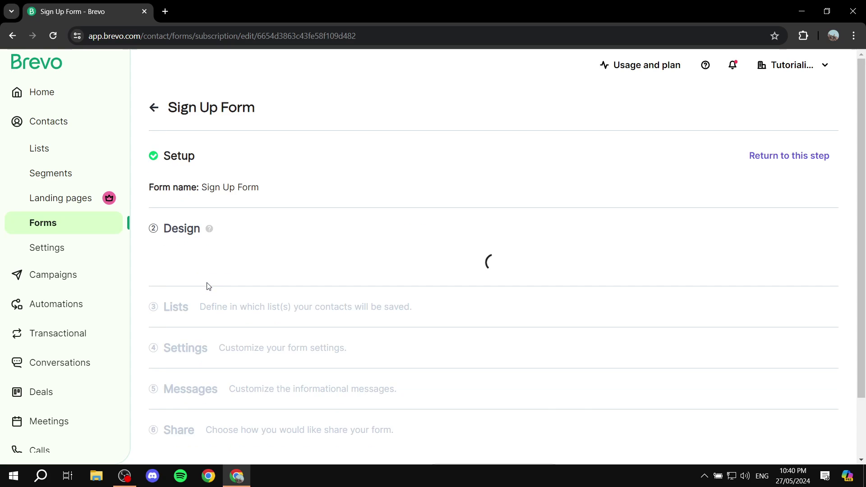
# Step: Examine the form's design stage, including the building blocks, fields, newsletter preview and the remaining setup stages
pyautogui.scroll(-10, 379, 257)
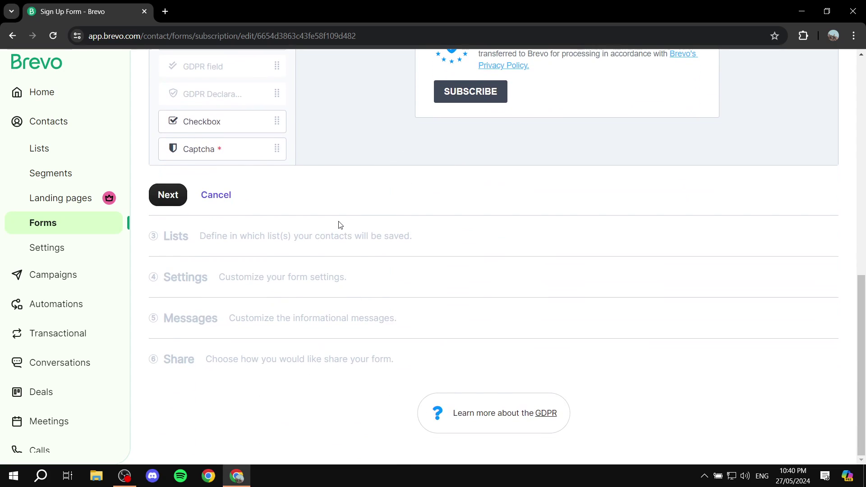
pyautogui.scroll(6, 340, 226)
pyautogui.scroll(-6, 248, 189)
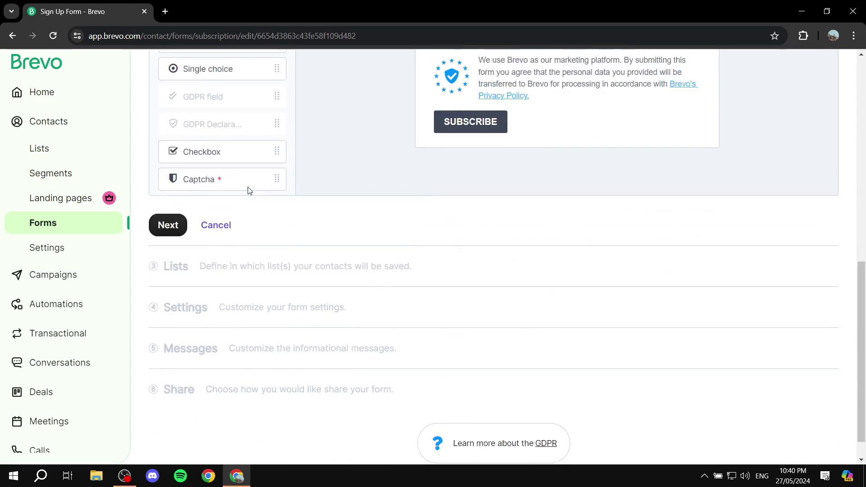
pyautogui.scroll(7, 232, 157)
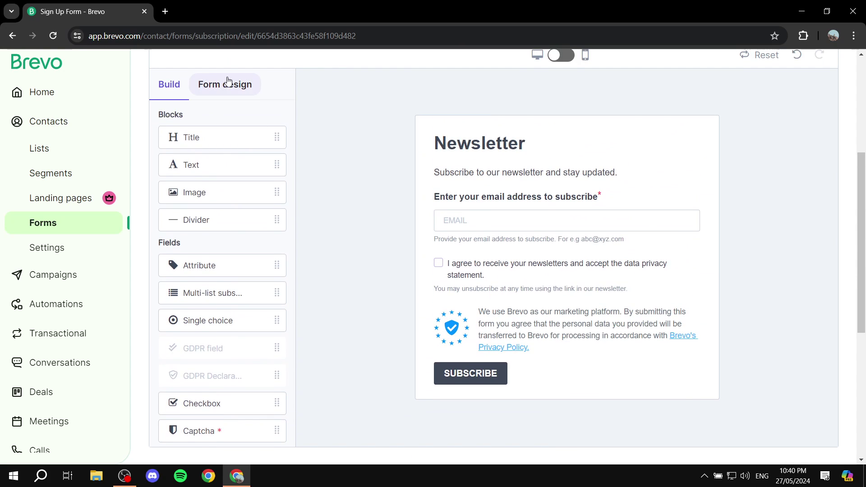
pyautogui.scroll(-2, 265, 135)
pyautogui.scroll(-5, 313, 279)
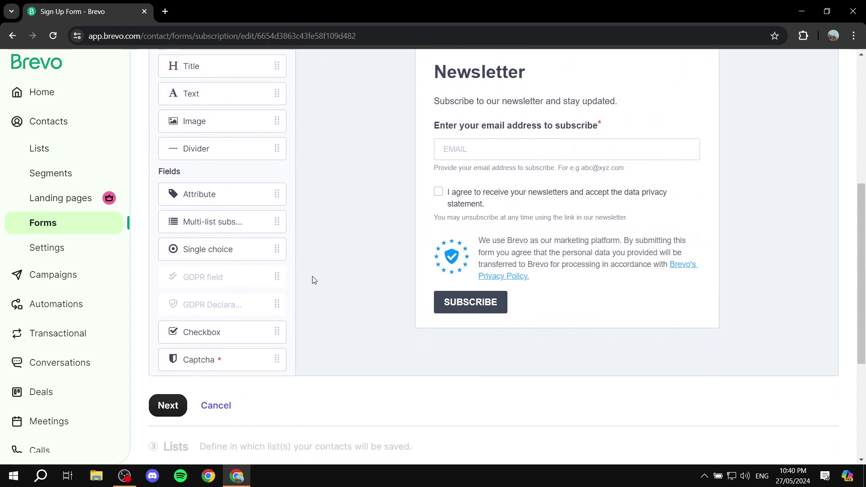
pyautogui.moveTo(167, 237); pyautogui.dragTo(199, 236)
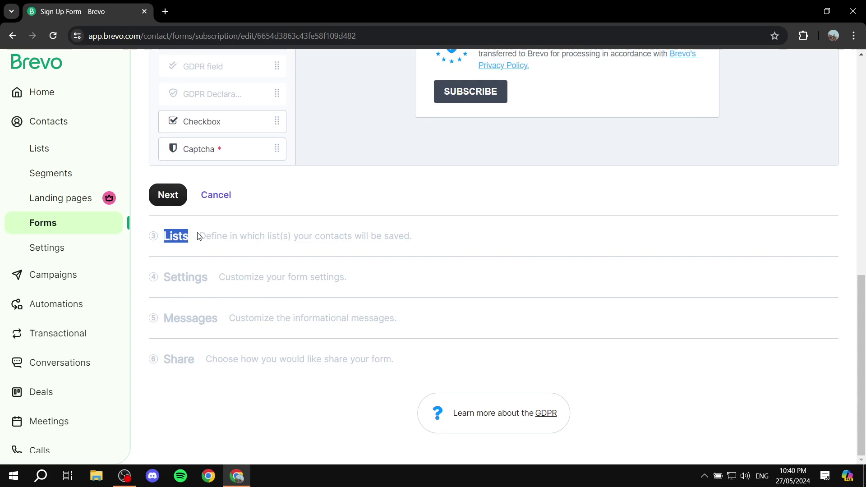
pyautogui.click(198, 237)
pyautogui.scroll(7, 241, 352)
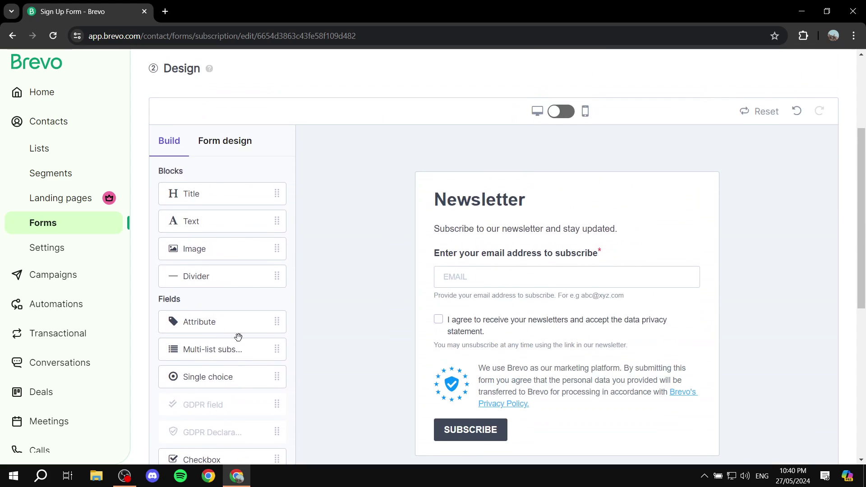
pyautogui.scroll(4, 286, 226)
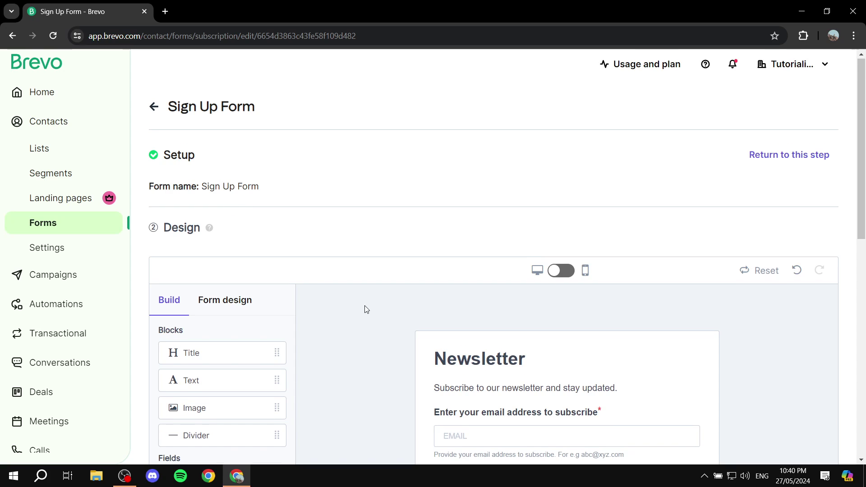
pyautogui.scroll(-4, 363, 307)
pyautogui.scroll(-1, 632, 248)
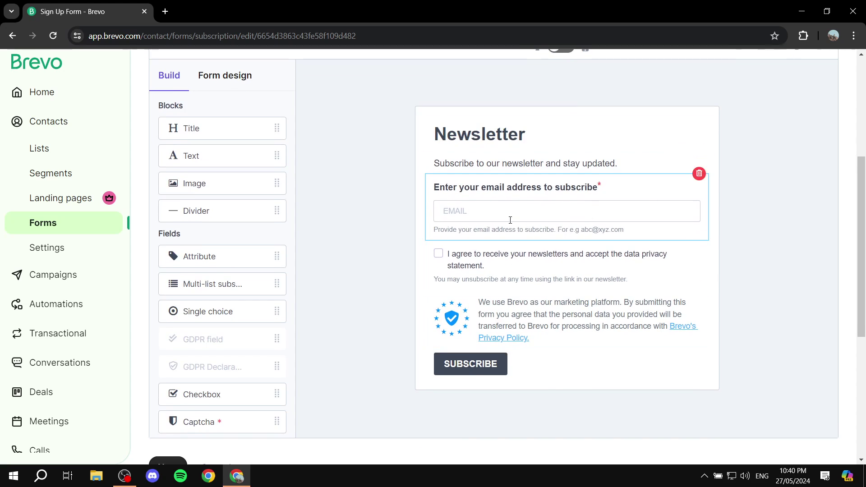
pyautogui.scroll(1, 541, 199)
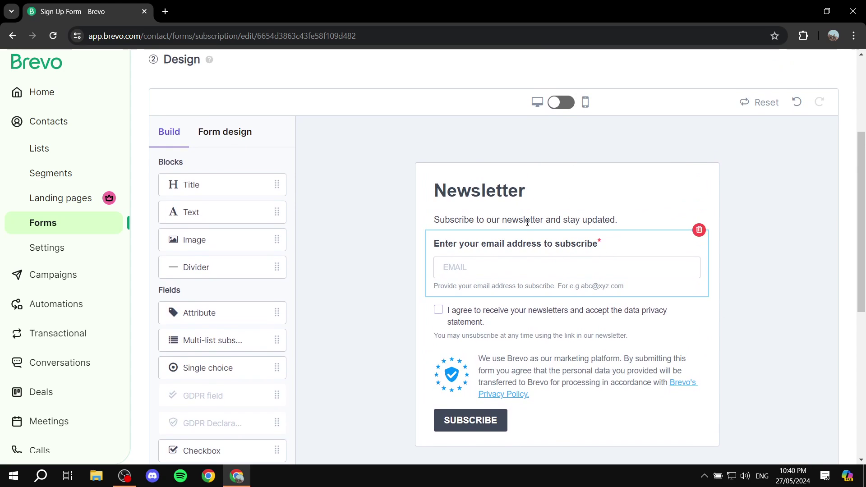
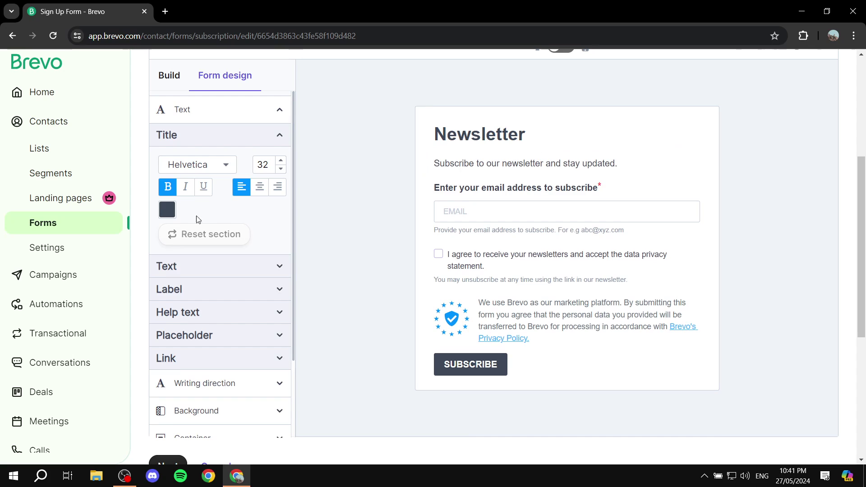
# Step: Change the colour of the form's title text to black and close the title settings
pyautogui.click(168, 212)
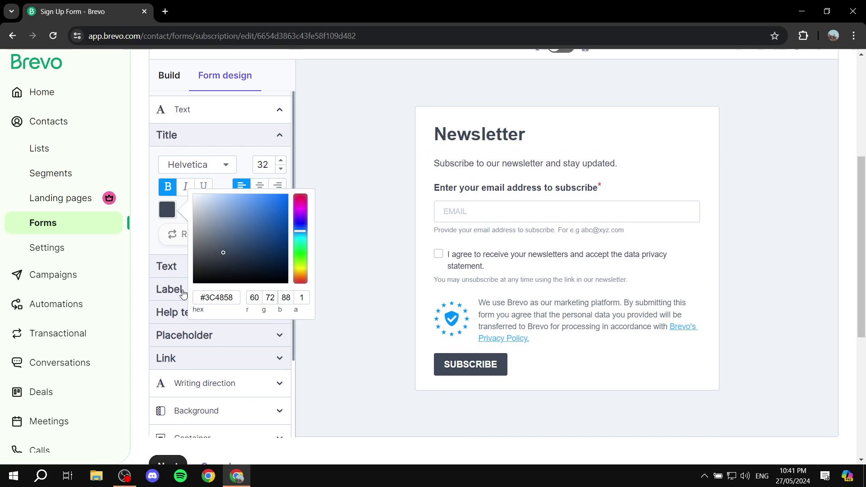
pyautogui.moveTo(183, 294); pyautogui.dragTo(182, 294)
pyautogui.click(270, 222)
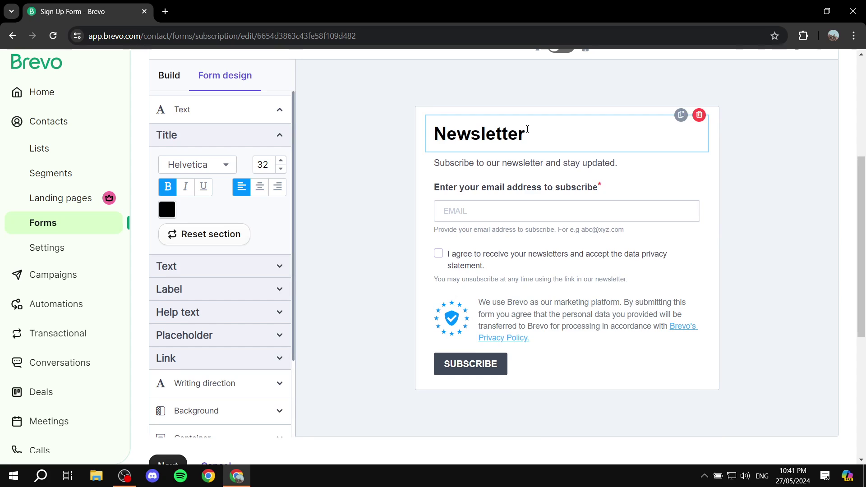
pyautogui.click(278, 136)
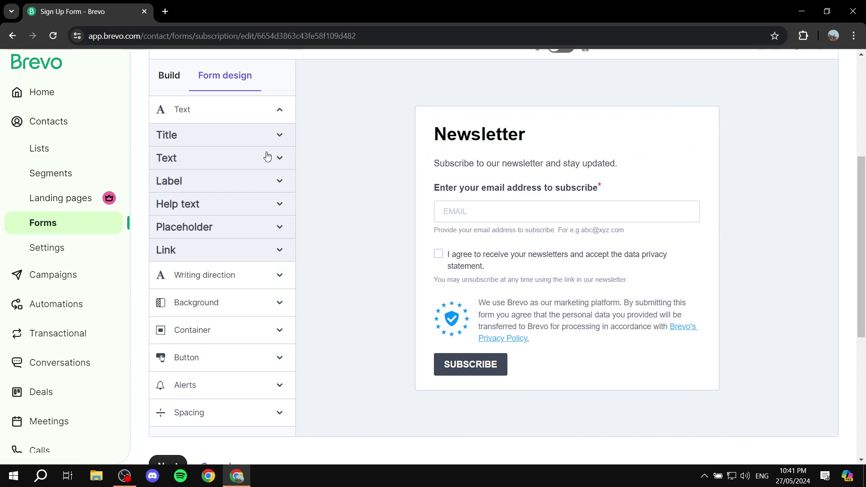
# Step: Change the colour of the form's body text to near black and close its settings
pyautogui.click(266, 158)
pyautogui.click(163, 236)
pyautogui.click(160, 239)
pyautogui.click(166, 234)
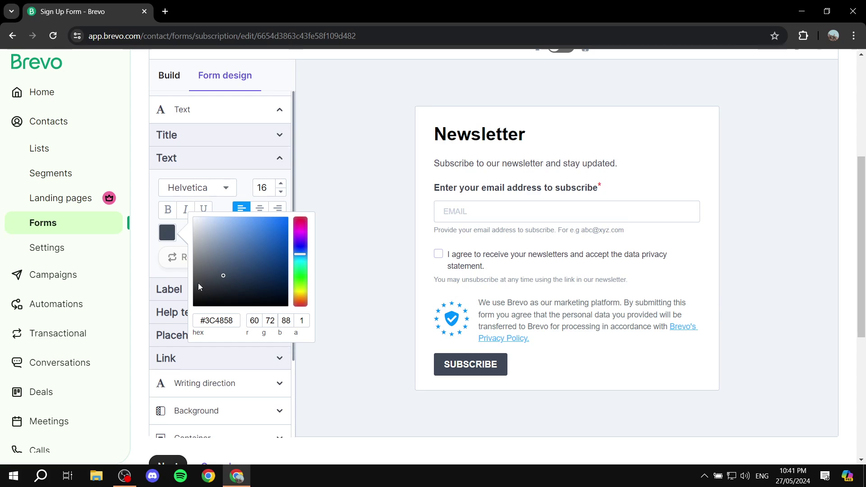
pyautogui.click(197, 304)
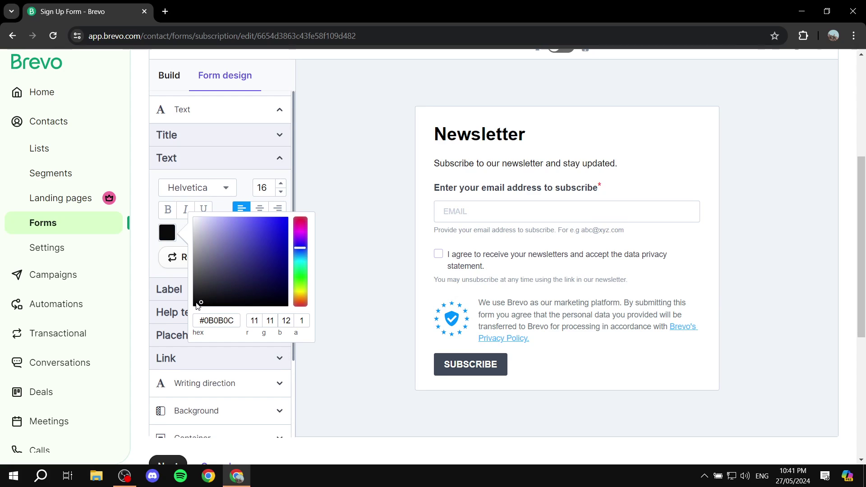
pyautogui.click(196, 307)
pyautogui.click(168, 271)
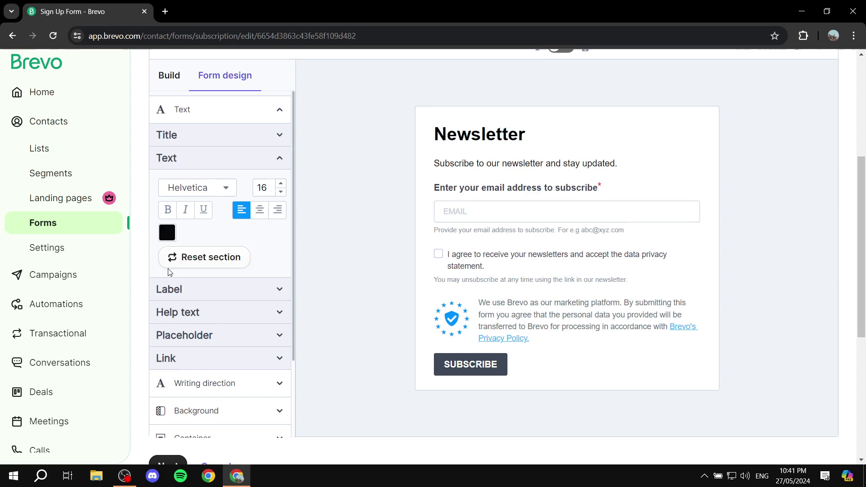
pyautogui.click(167, 232)
pyautogui.click(286, 178)
pyautogui.click(282, 164)
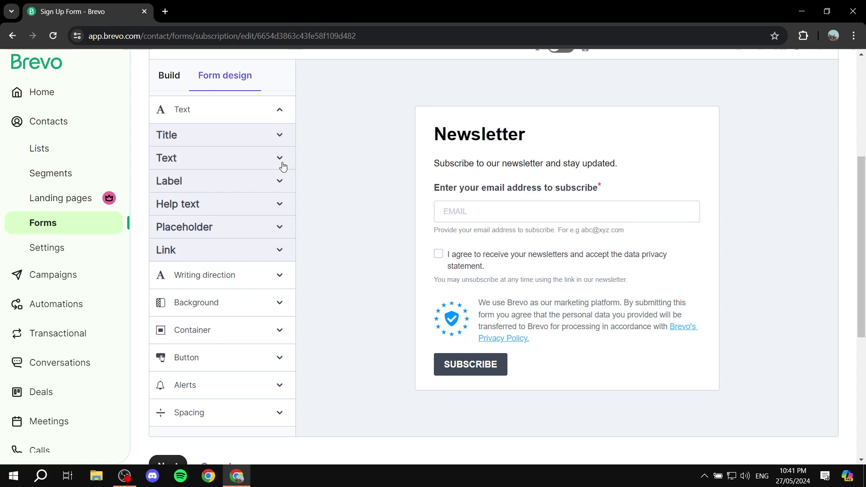
# Step: Change the colour of the form's field labels to black and close the text design settings
pyautogui.click(274, 190)
pyautogui.click(167, 256)
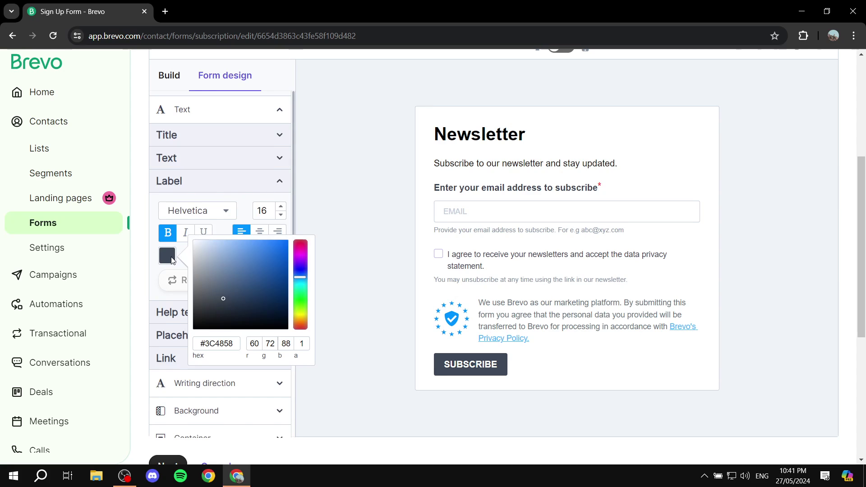
pyautogui.click(199, 329)
pyautogui.click(291, 209)
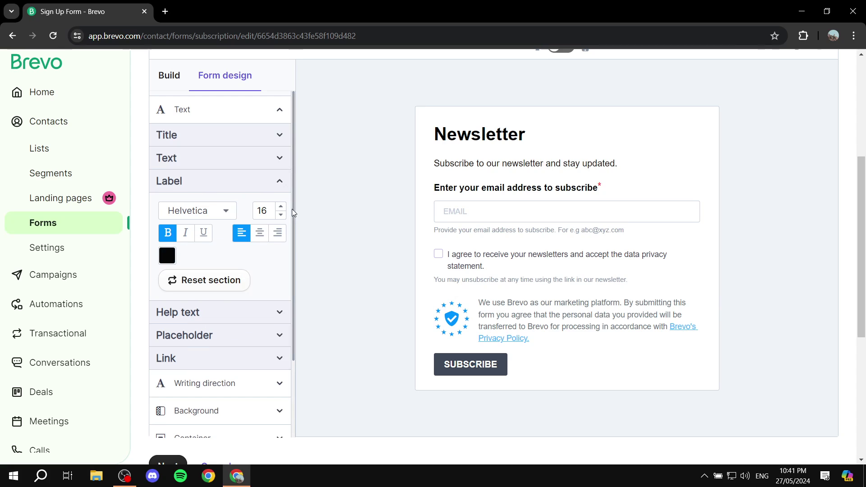
pyautogui.click(282, 188)
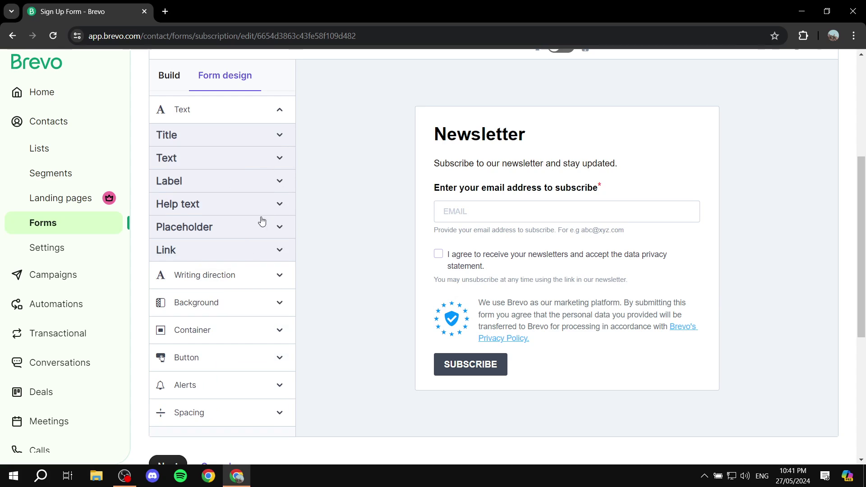
pyautogui.scroll(-1, 263, 175)
pyautogui.scroll(1, 263, 175)
pyautogui.click(280, 109)
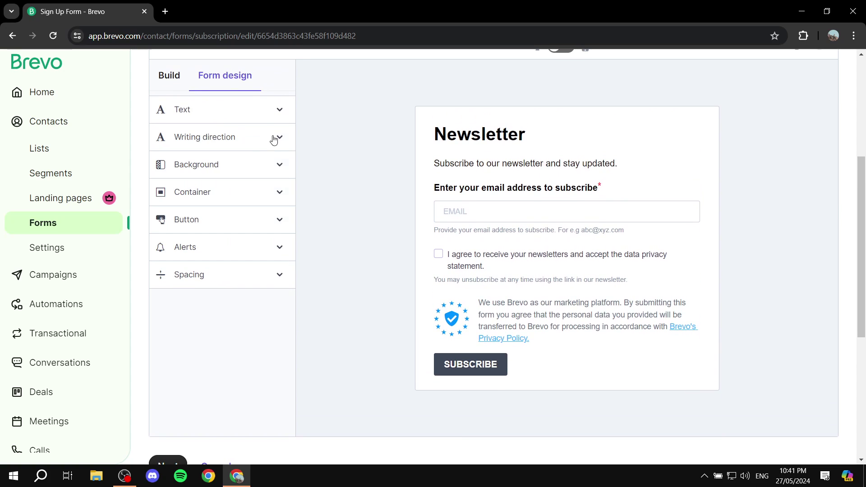
# Step: Try the Right to left writing direction on the form and restore Left to right
pyautogui.click(251, 144)
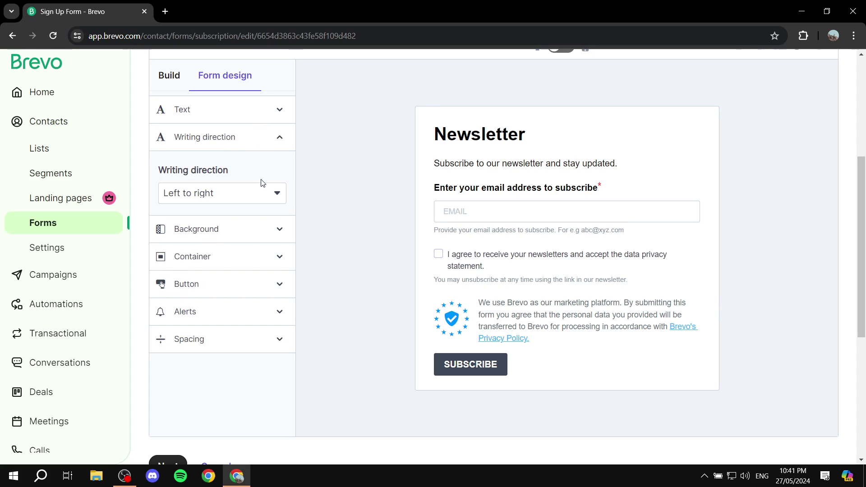
pyautogui.click(267, 195)
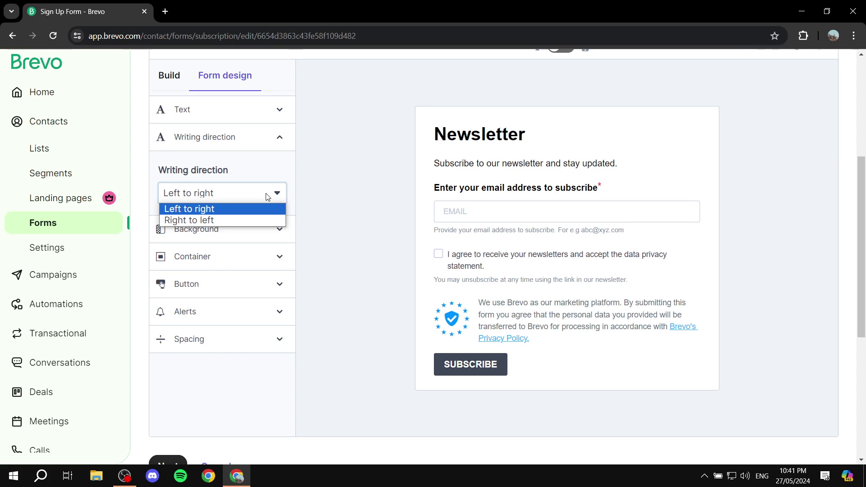
pyautogui.click(212, 220)
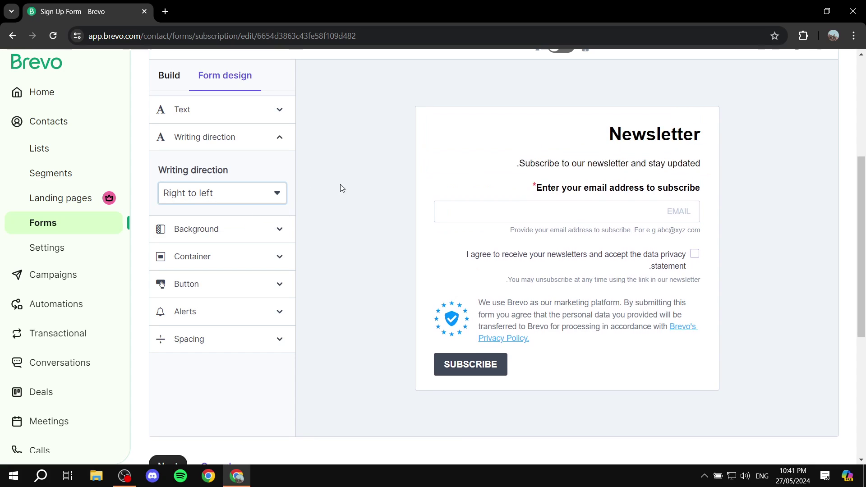
pyautogui.click(238, 192)
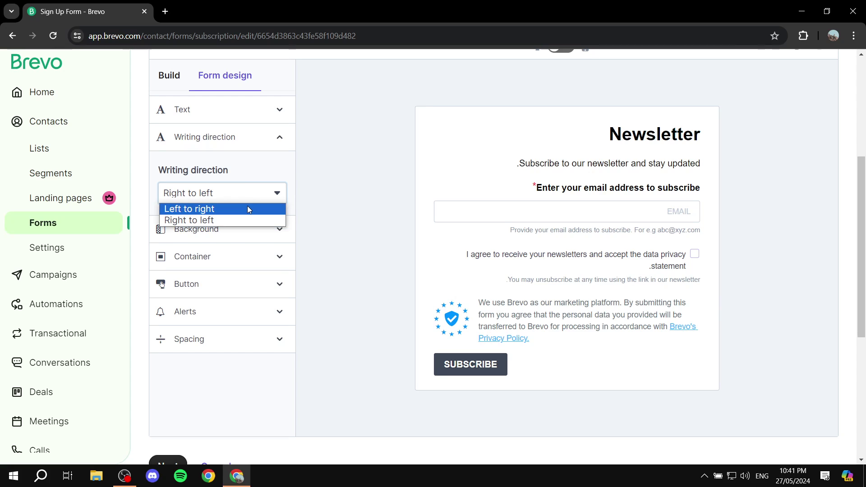
pyautogui.click(219, 209)
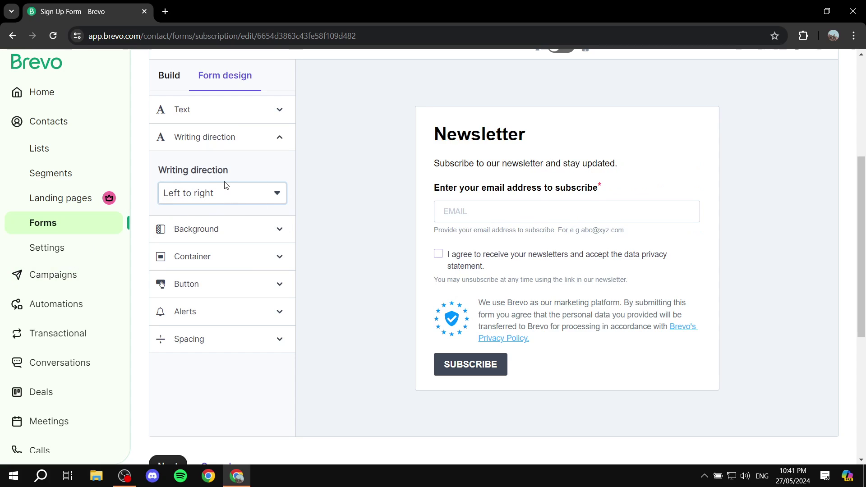
pyautogui.click(277, 138)
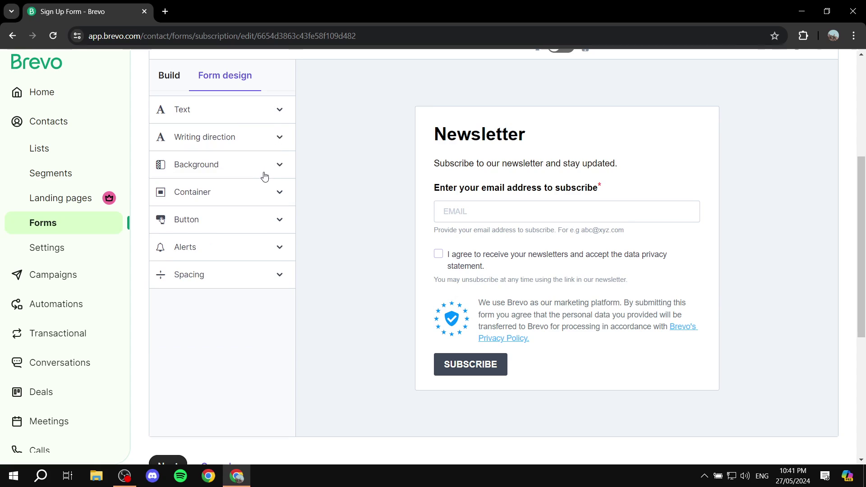
# Step: Set the form's background colour to a medium grey
pyautogui.click(266, 168)
pyautogui.click(168, 217)
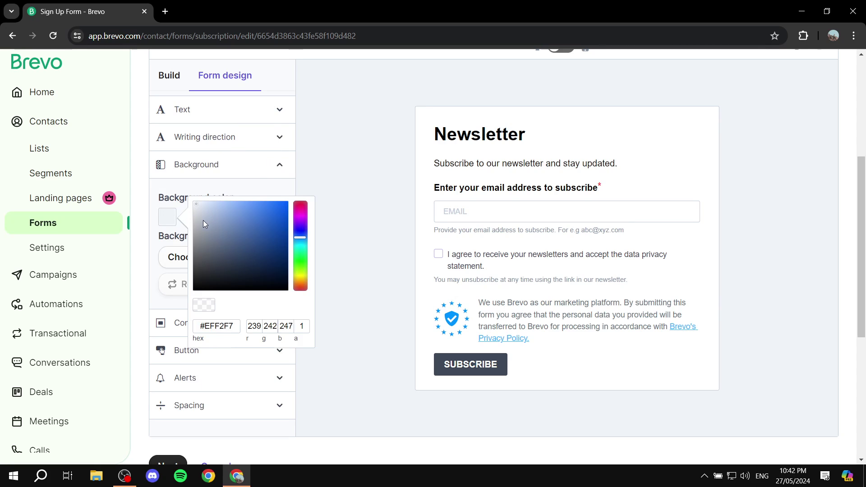
pyautogui.click(195, 231)
pyautogui.click(349, 216)
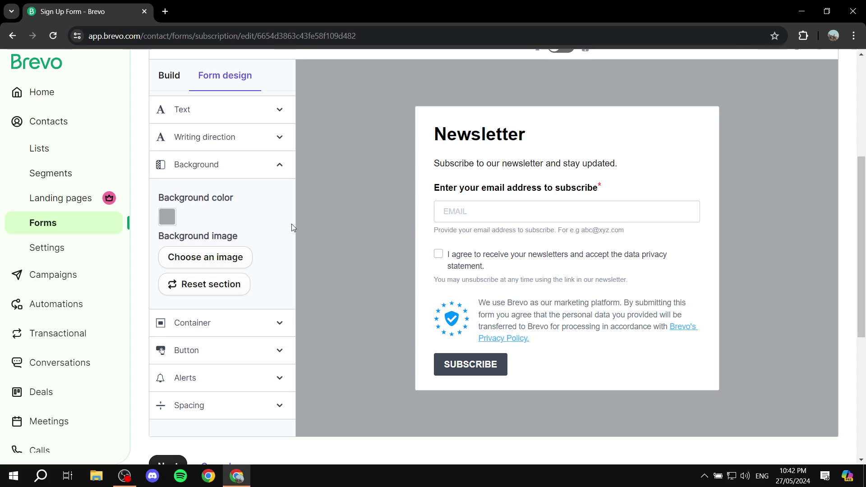
# Step: Open the content library for a background image, upload Tutorial WBG.png to it and close the library
pyautogui.click(214, 262)
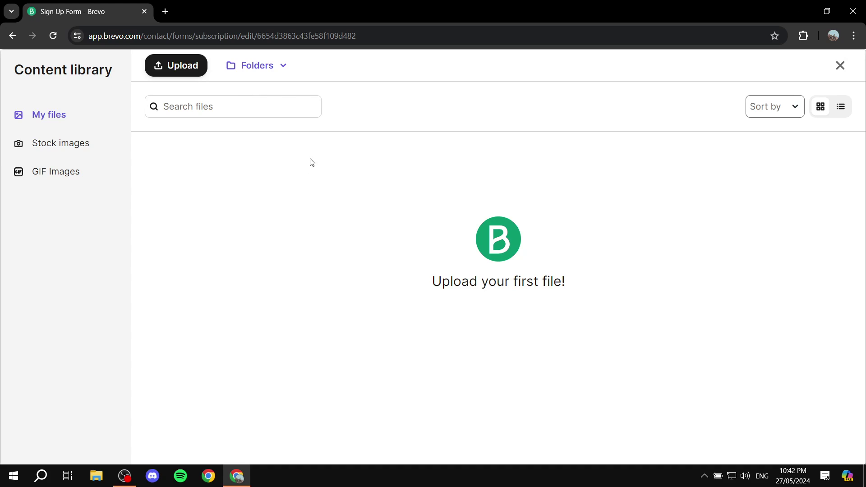
pyautogui.click(14, 36)
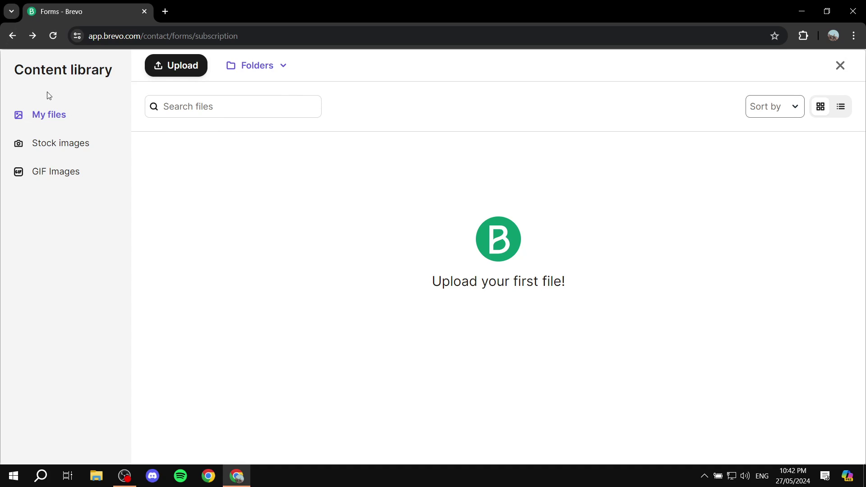
pyautogui.click(8, 39)
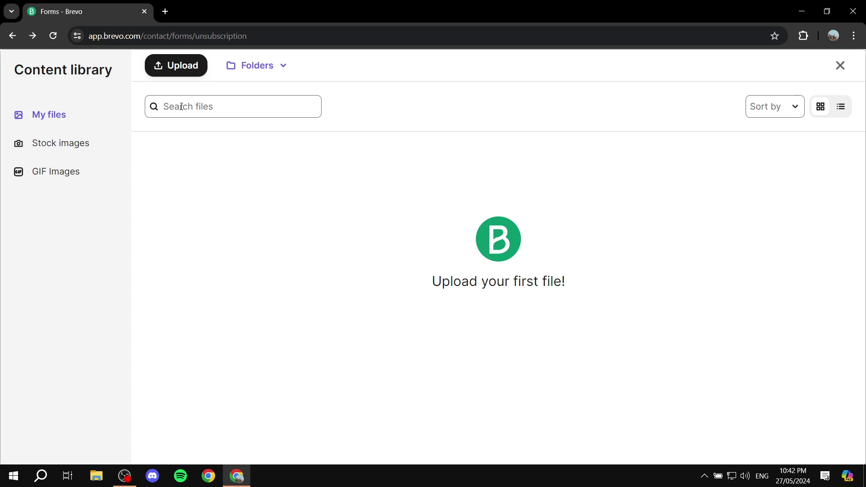
pyautogui.click(164, 68)
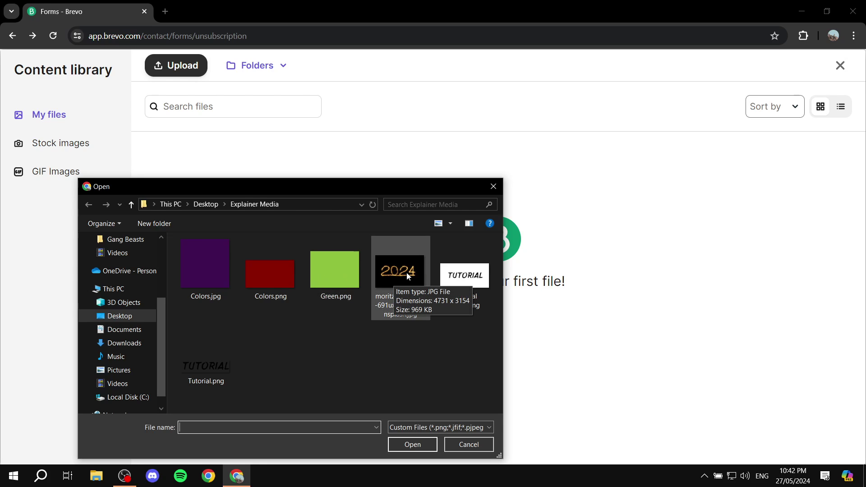
pyautogui.doubleClick(465, 276)
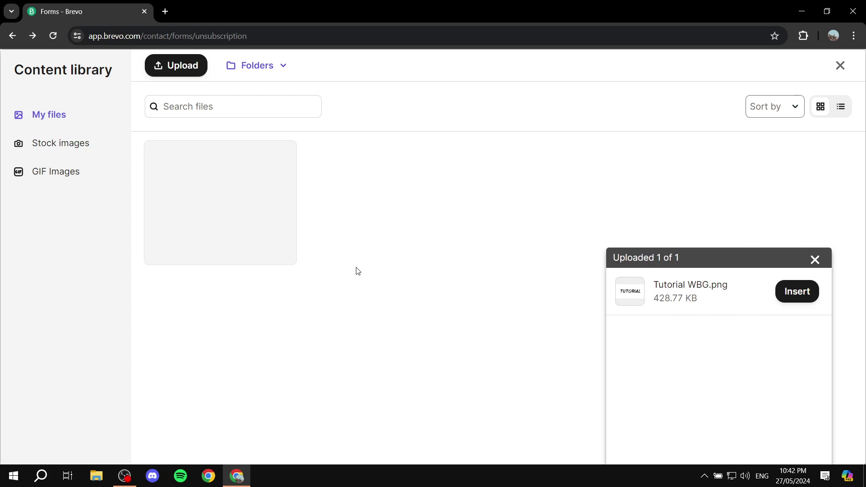
pyautogui.press('Escape')
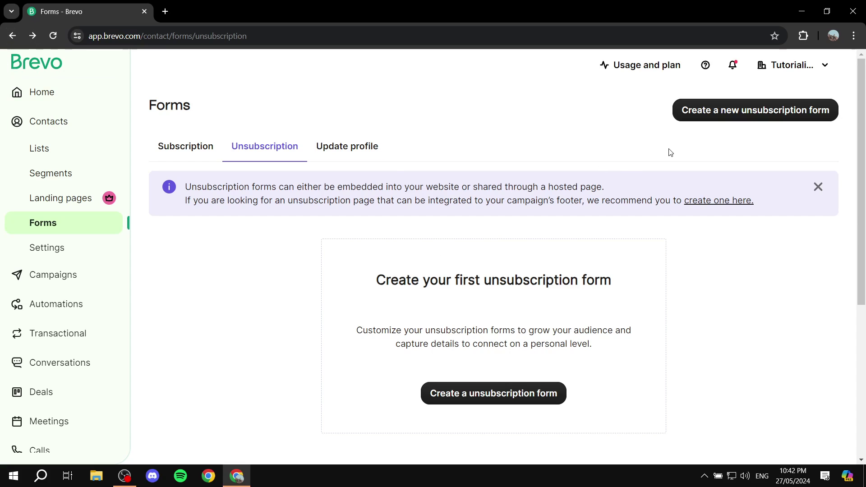
# Step: Open Sign Up Form from the subscription forms list and bring its design editor into view
pyautogui.click(187, 146)
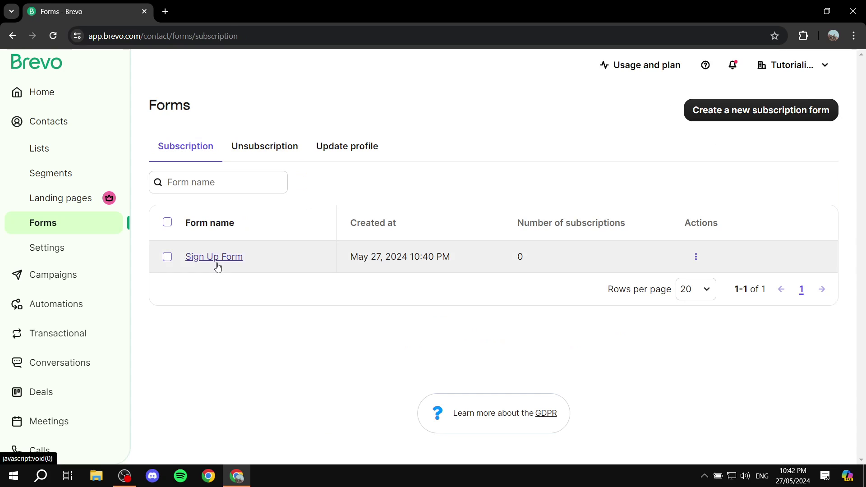
pyautogui.click(212, 255)
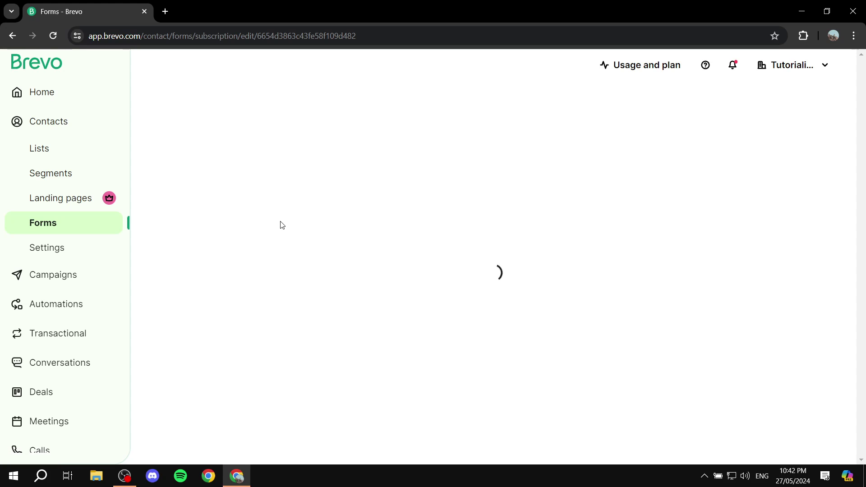
pyautogui.scroll(-5, 282, 225)
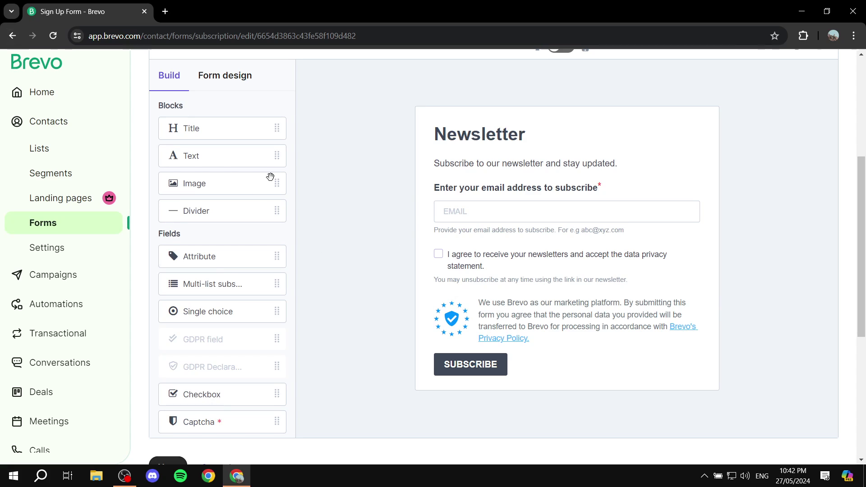
# Step: Look through the form design sections, including Background, and return to the building blocks
pyautogui.click(221, 75)
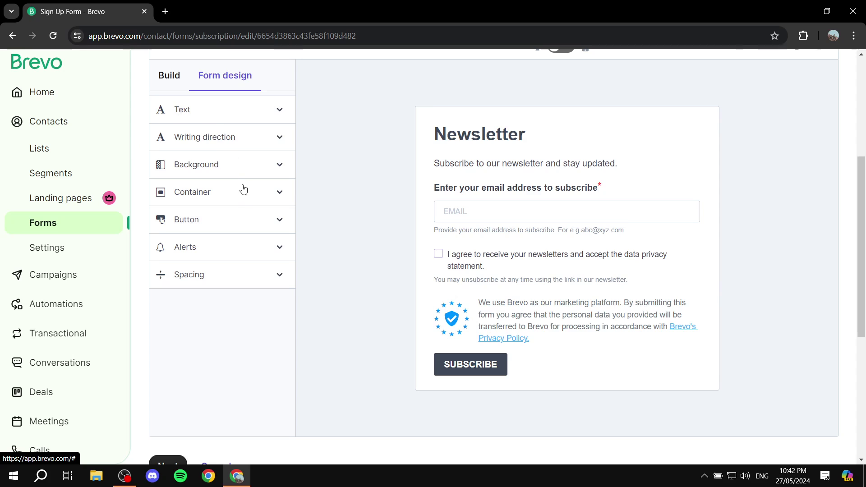
pyautogui.click(244, 165)
pyautogui.click(244, 166)
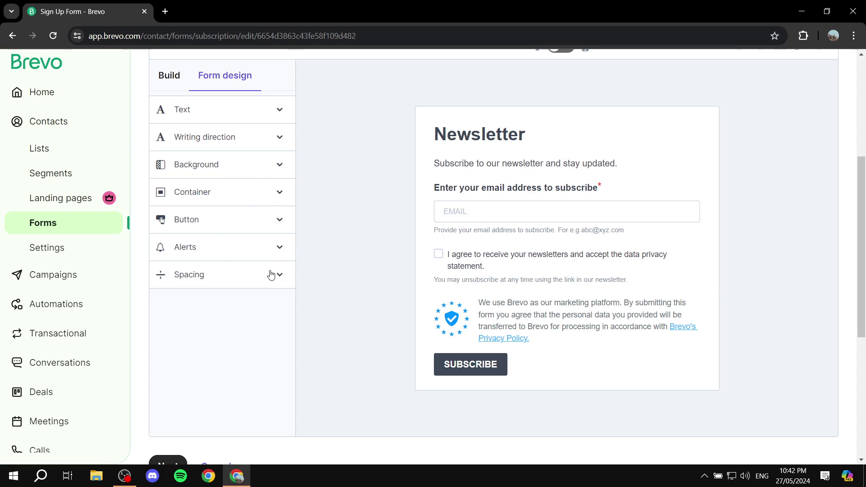
pyautogui.click(168, 75)
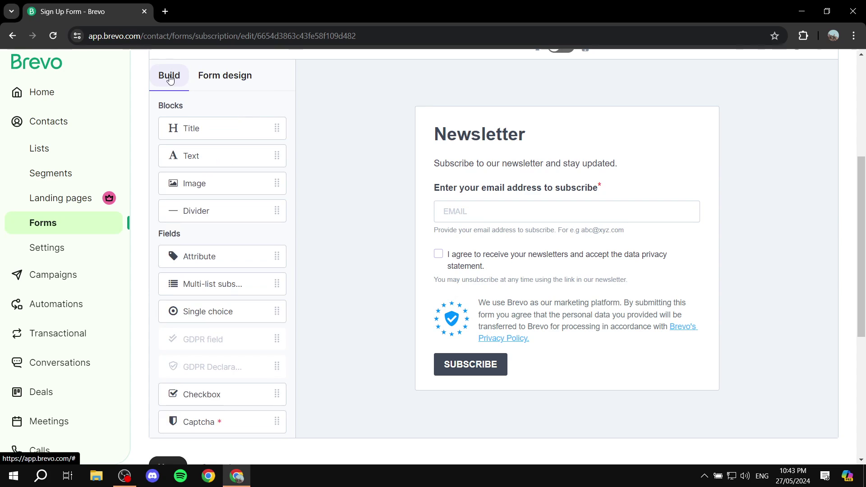
# Step: Replace the form's Newsletter title with "Sign up Form"
pyautogui.click(560, 135)
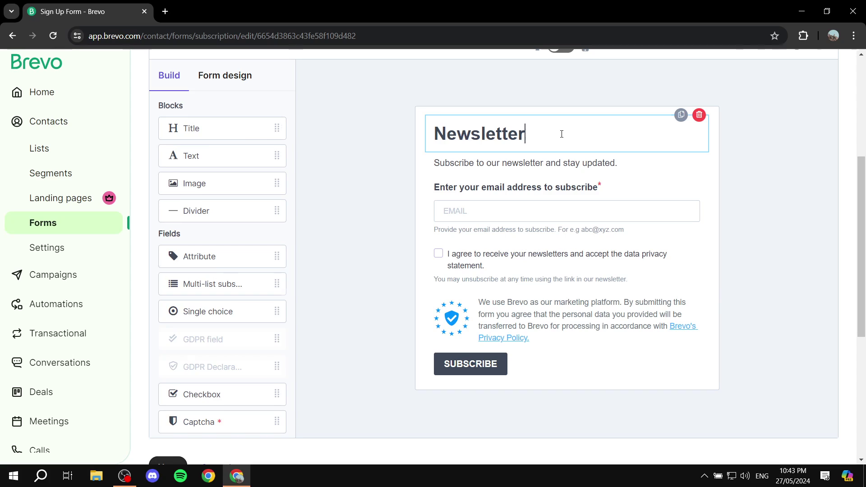
pyautogui.moveTo(557, 133); pyautogui.dragTo(432, 136)
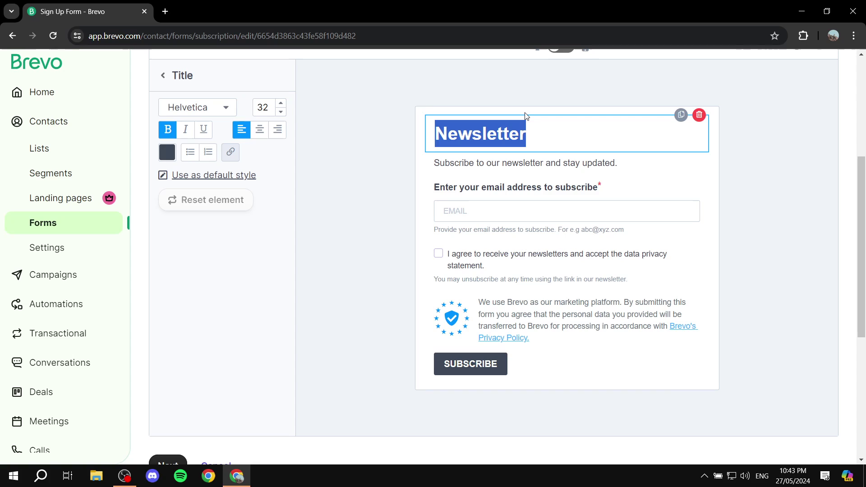
pyautogui.write('Sign yp')
pyautogui.press('BackSpace')
pyautogui.press('BackSpace')
pyautogui.write('u')
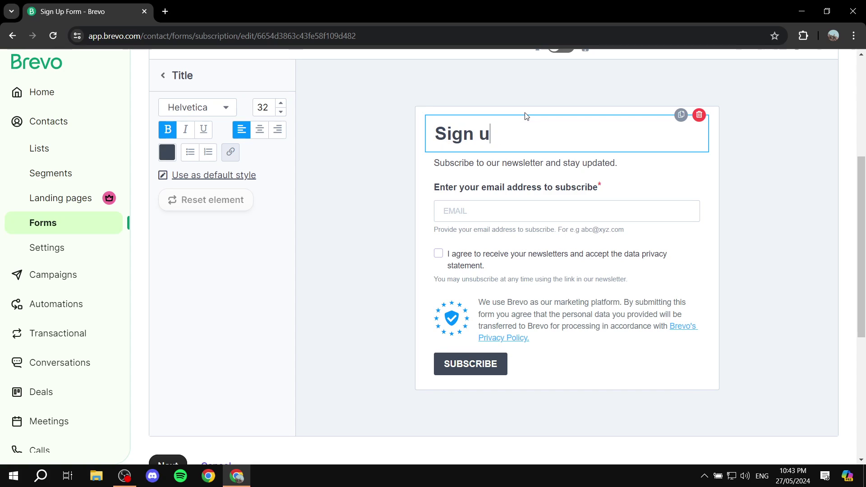
pyautogui.write('p Form')
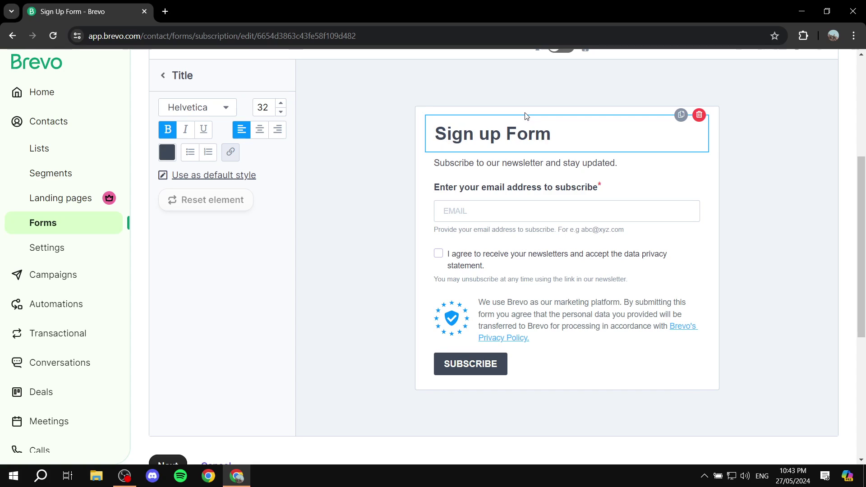
pyautogui.click(612, 164)
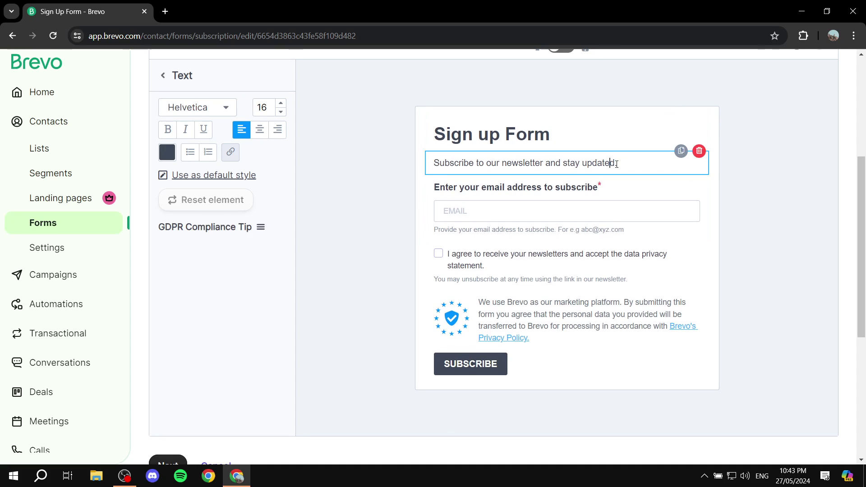
pyautogui.moveTo(630, 159); pyautogui.dragTo(433, 164)
pyautogui.click(433, 183)
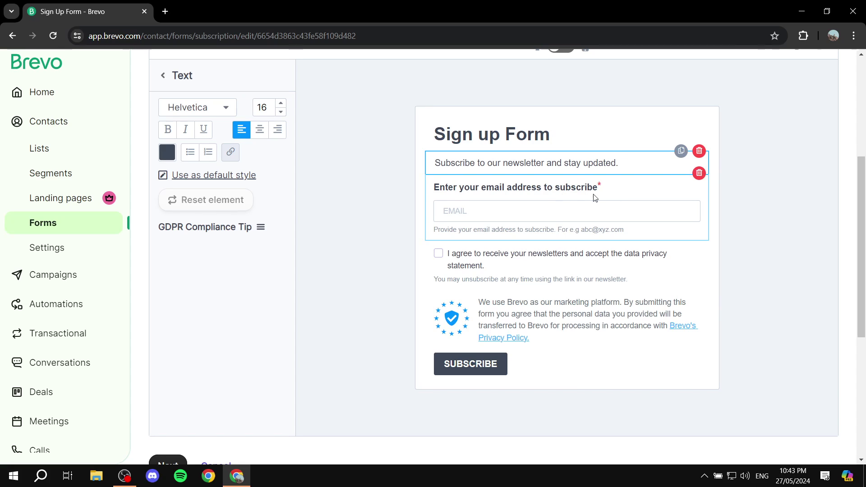
# Step: Turn off the help text of the email field and return to the building blocks
pyautogui.click(607, 184)
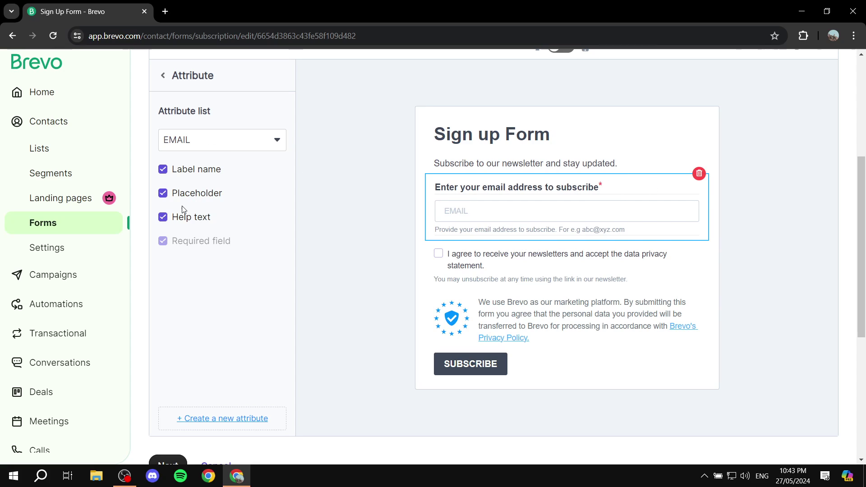
pyautogui.click(162, 217)
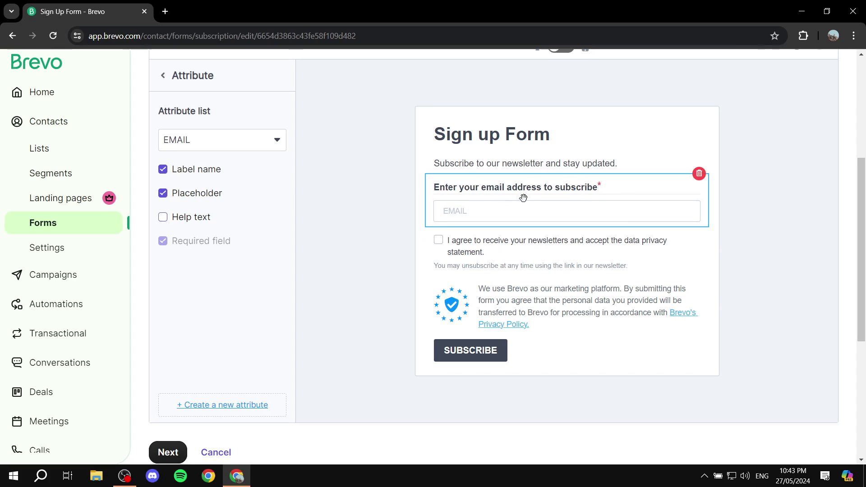
pyautogui.click(163, 77)
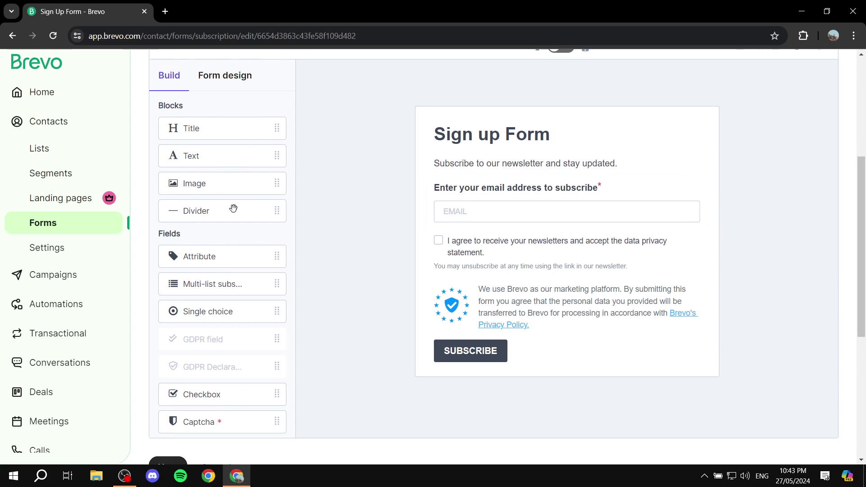
# Step: Add a FIRSTNAME attribute field above the email field, without help text and not required
pyautogui.scroll(4, 145, 71)
pyautogui.scroll(-1, 174, 193)
pyautogui.scroll(-2, 350, 201)
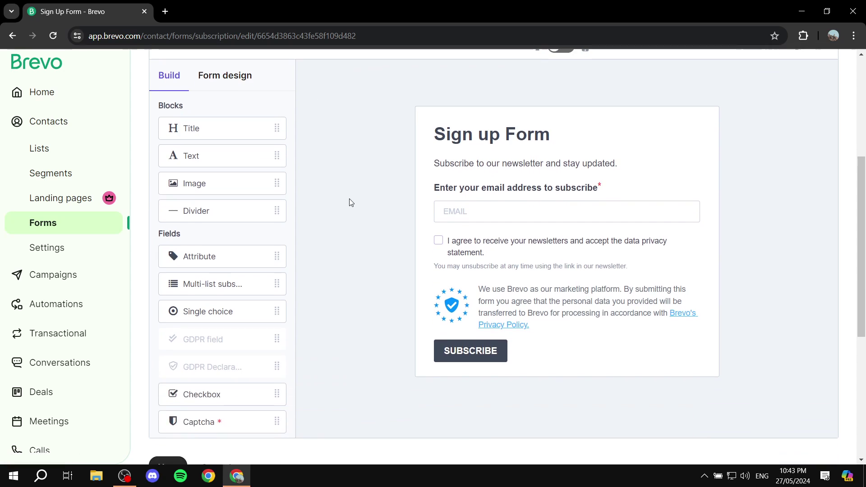
pyautogui.moveTo(209, 257); pyautogui.dragTo(501, 204)
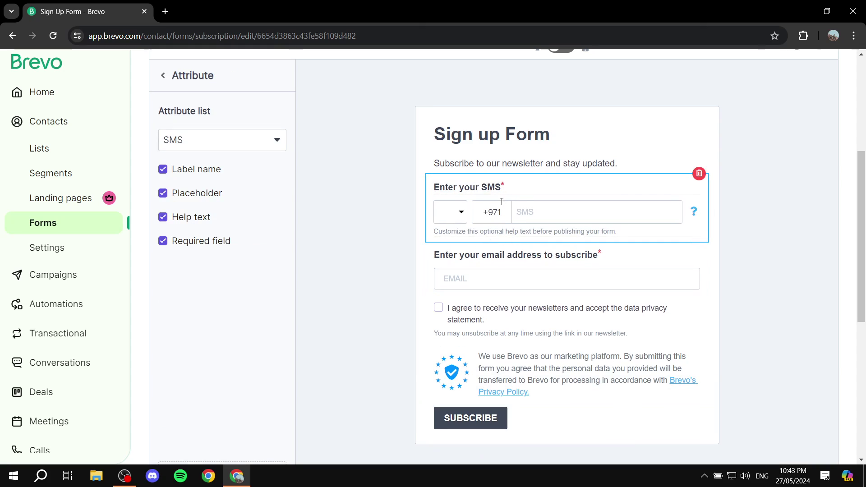
pyautogui.click(279, 143)
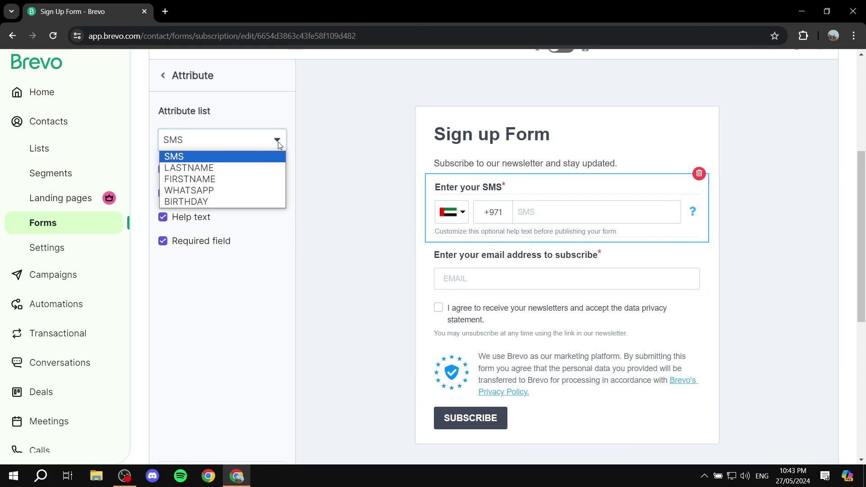
pyautogui.click(244, 178)
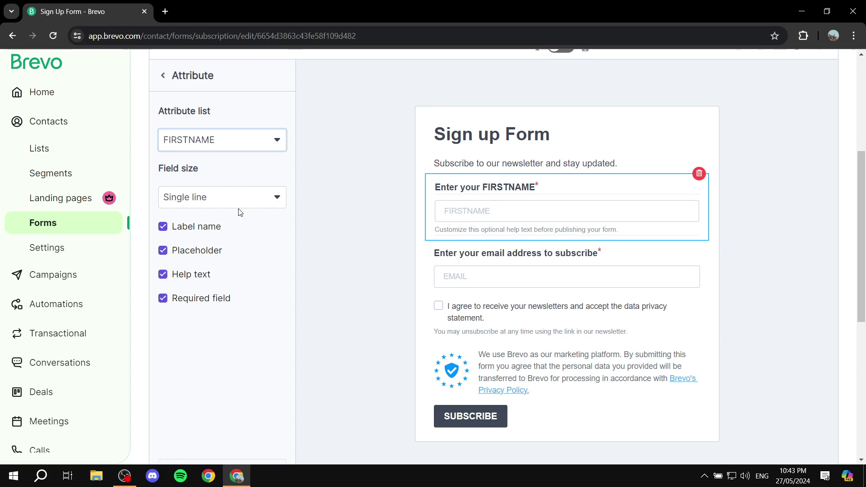
pyautogui.click(180, 279)
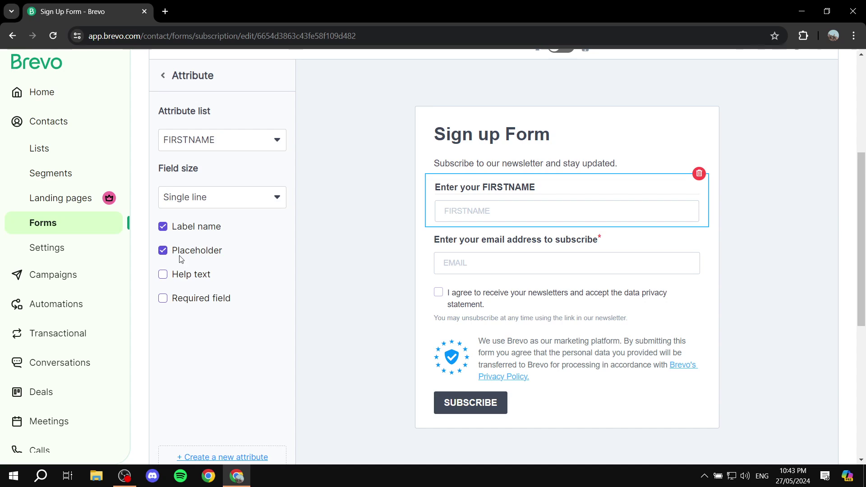
pyautogui.click(165, 75)
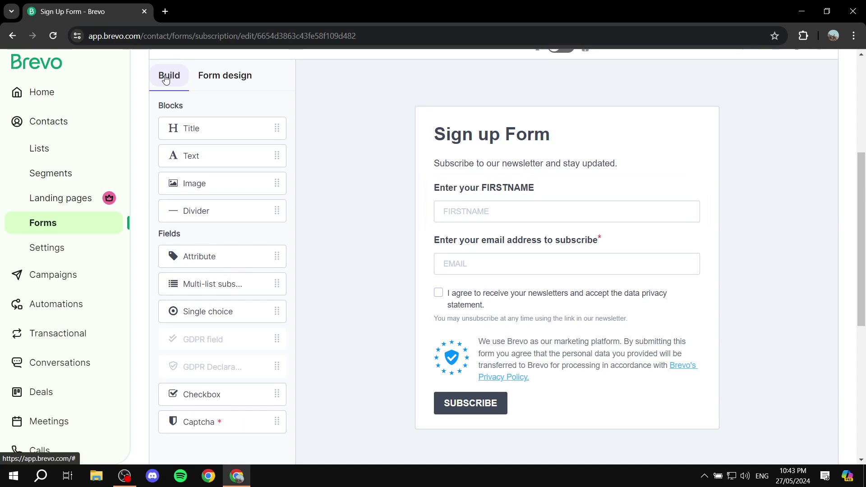
# Step: Add a BIRTHDAY attribute field between the newsletter consent checkbox and the GDPR declaration
pyautogui.moveTo(224, 258); pyautogui.dragTo(506, 332)
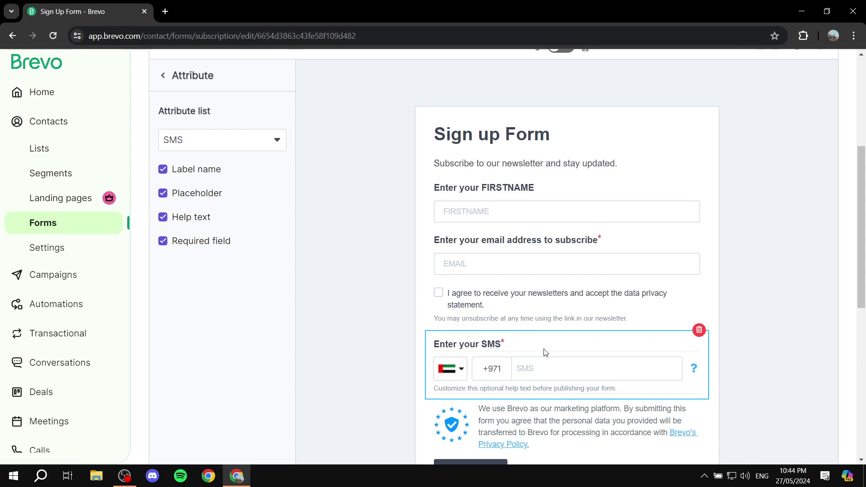
pyautogui.click(229, 138)
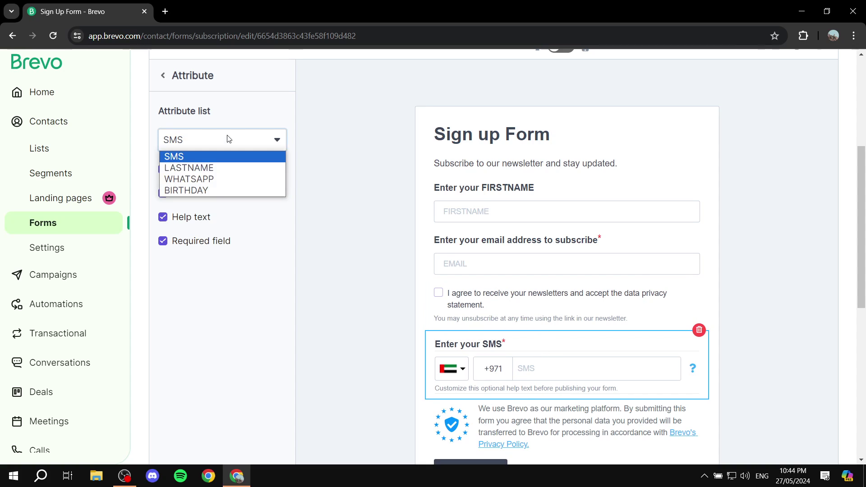
pyautogui.click(199, 190)
pyautogui.scroll(-1, 352, 297)
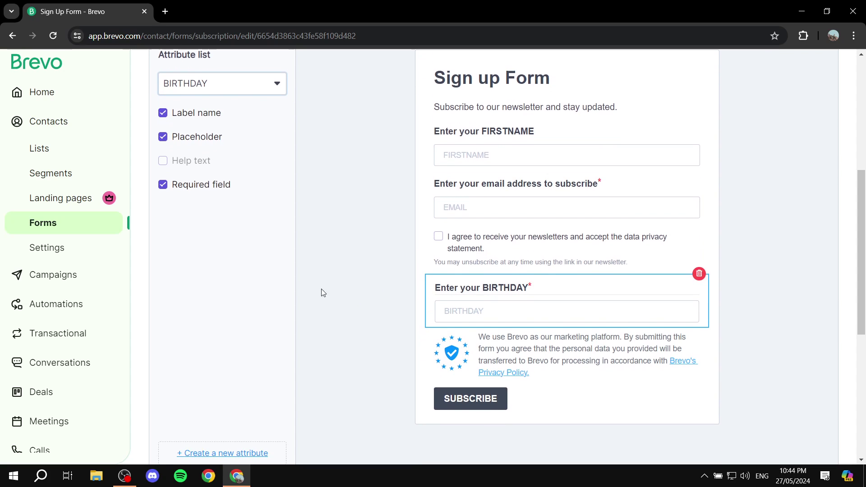
pyautogui.doubleClick(502, 316)
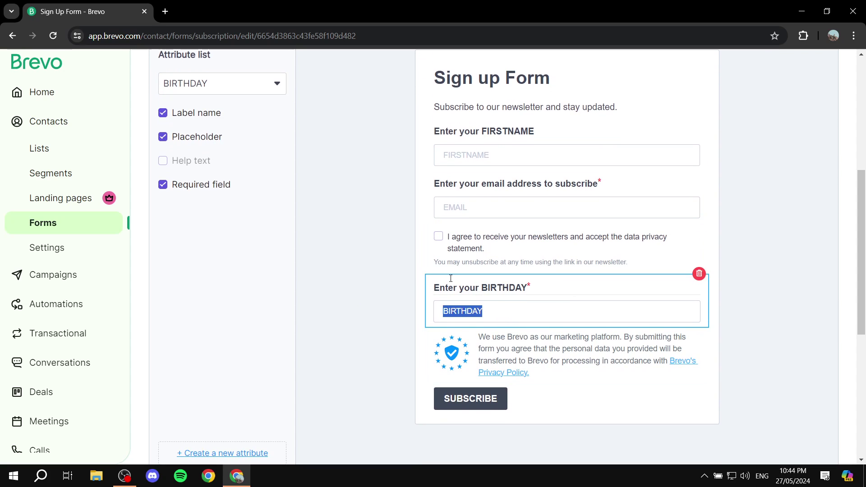
pyautogui.scroll(1, 324, 175)
pyautogui.click(331, 180)
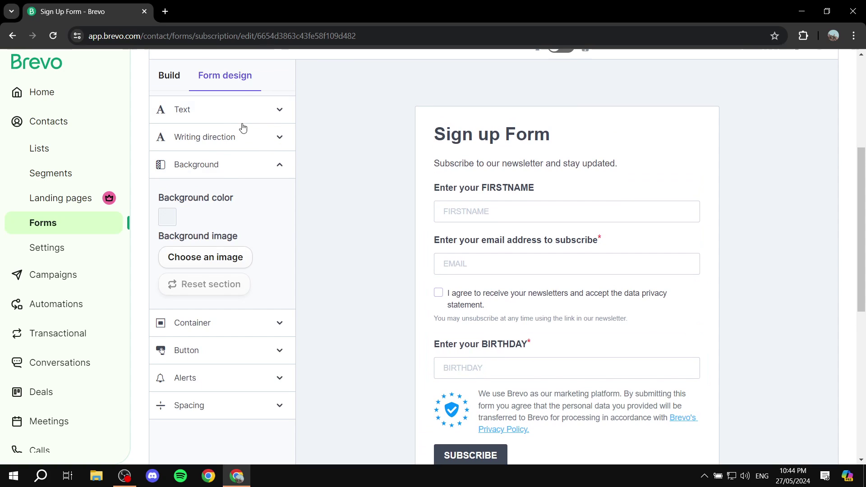
# Step: Return to the building blocks and review the available field types and the layout of the whole form
pyautogui.scroll(2, 218, 239)
pyautogui.click(170, 189)
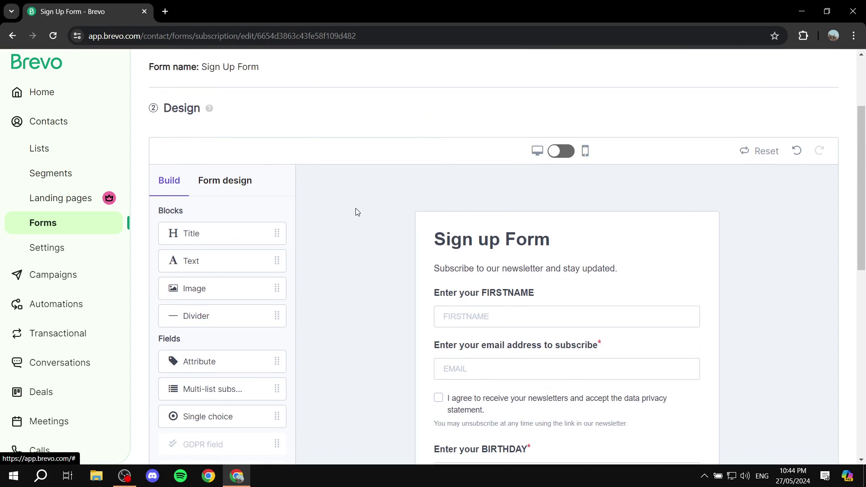
pyautogui.scroll(-3, 357, 212)
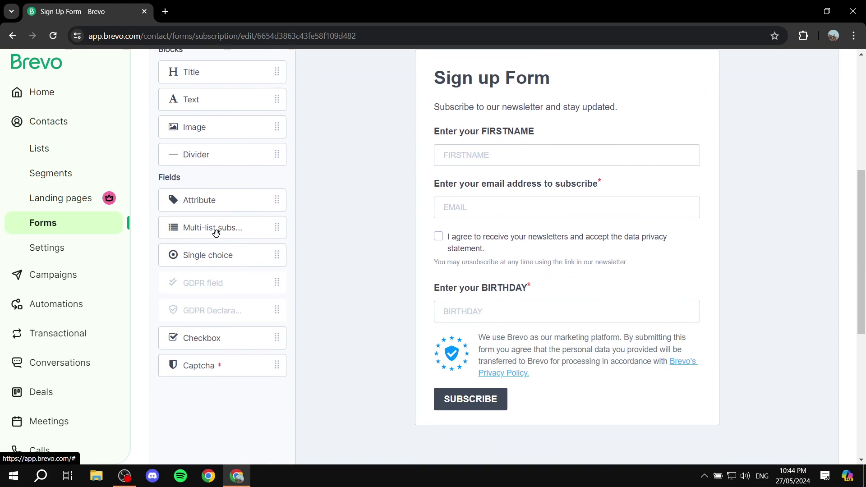
pyautogui.moveTo(212, 228); pyautogui.dragTo(289, 245)
pyautogui.moveTo(208, 367); pyautogui.dragTo(174, 290)
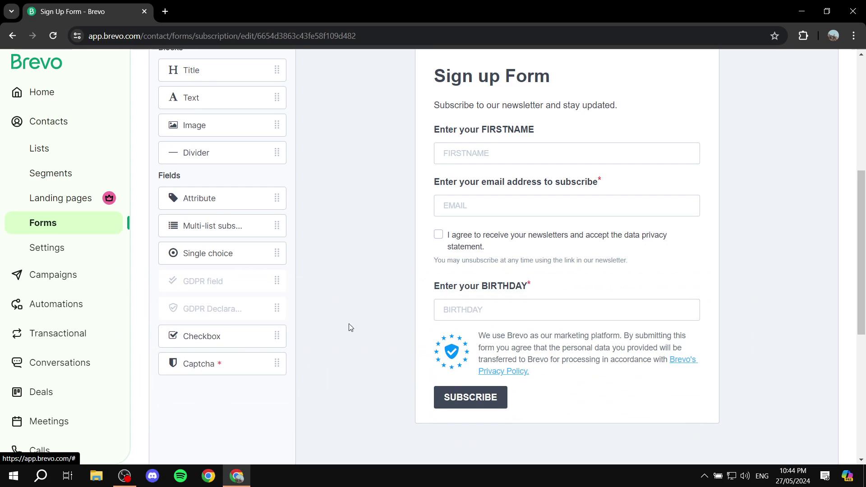
pyautogui.scroll(3, 530, 271)
pyautogui.scroll(-4, 340, 264)
pyautogui.scroll(4, 259, 176)
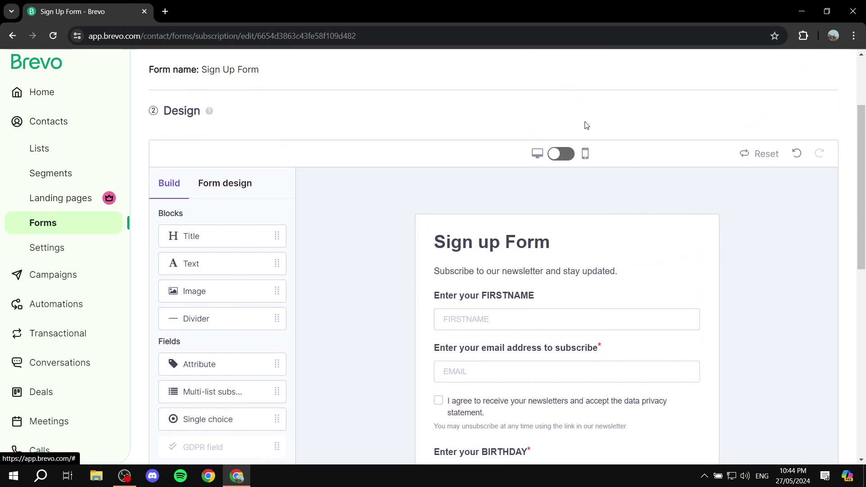
pyautogui.scroll(-5, 585, 131)
pyautogui.scroll(4, 596, 135)
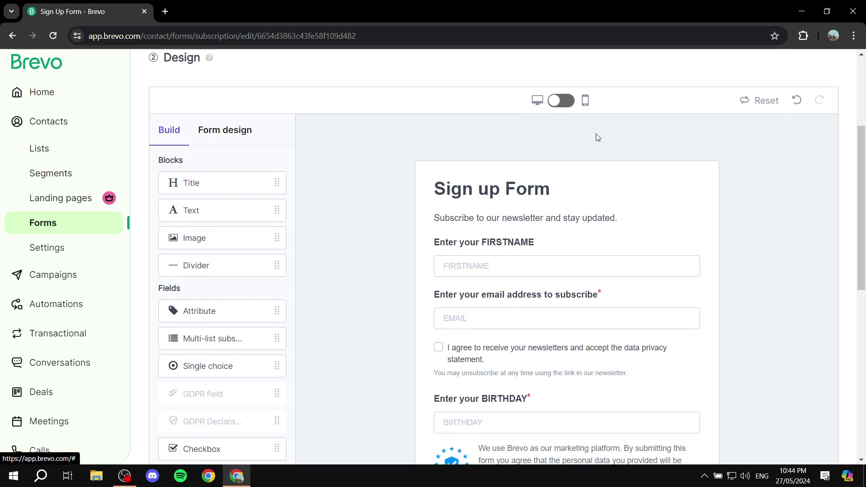
pyautogui.scroll(-1, 447, 192)
pyautogui.scroll(-2, 446, 192)
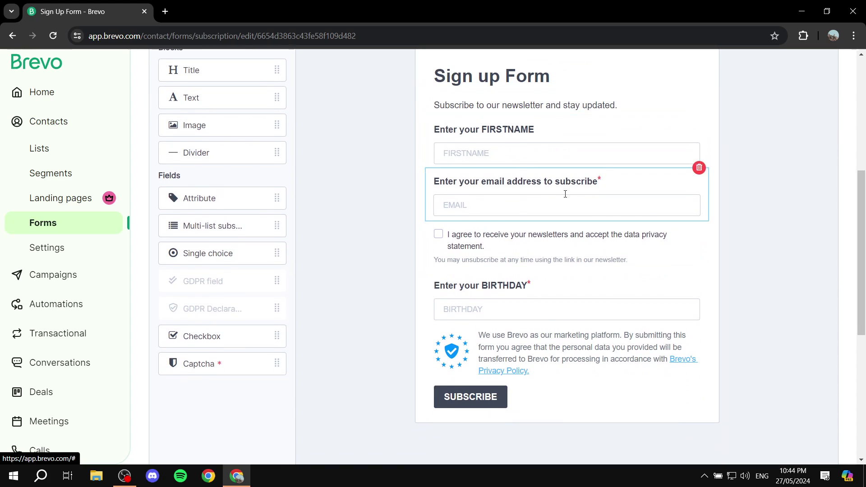
# Step: Turn off the help text of the GDPR consent field
pyautogui.click(538, 259)
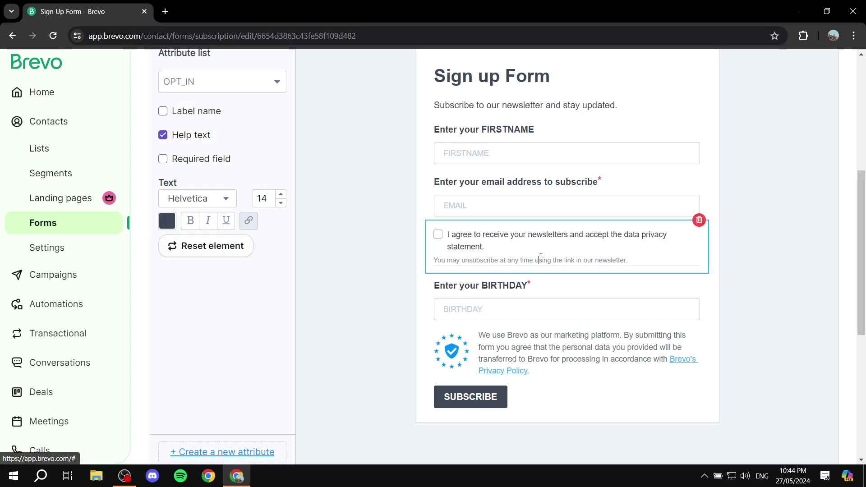
pyautogui.scroll(1, 234, 145)
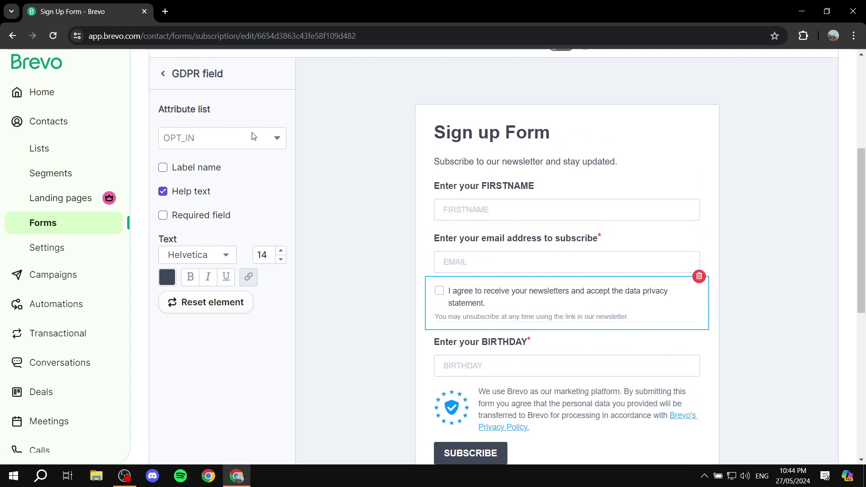
pyautogui.click(165, 193)
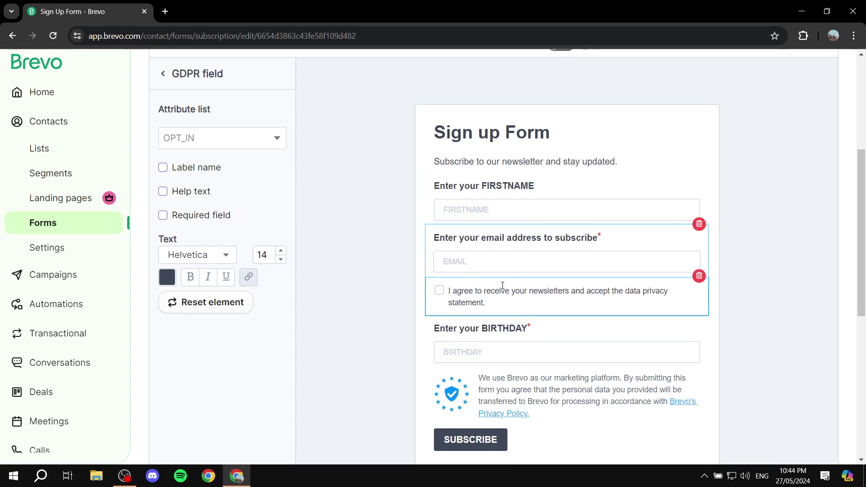
# Step: Move the BIRTHDAY field directly below the email field, above the newsletter consent checkbox, and complete the form design step
pyautogui.click(169, 72)
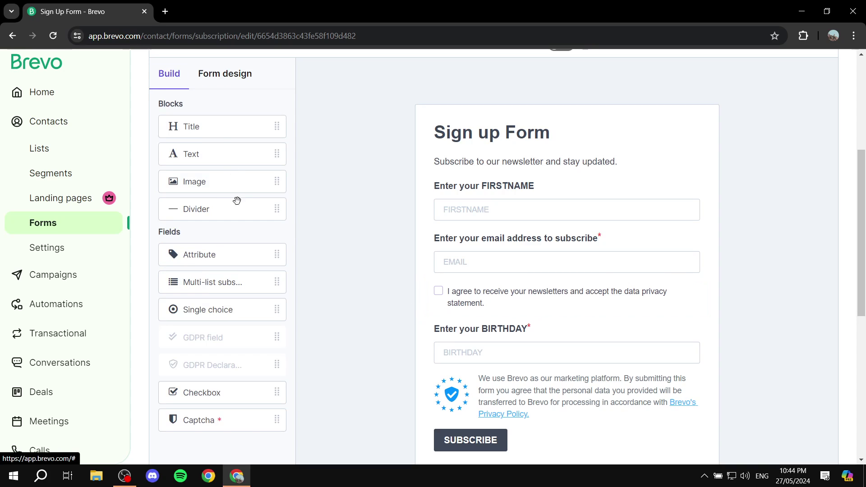
pyautogui.moveTo(515, 328); pyautogui.dragTo(582, 289)
pyautogui.scroll(-1, 566, 328)
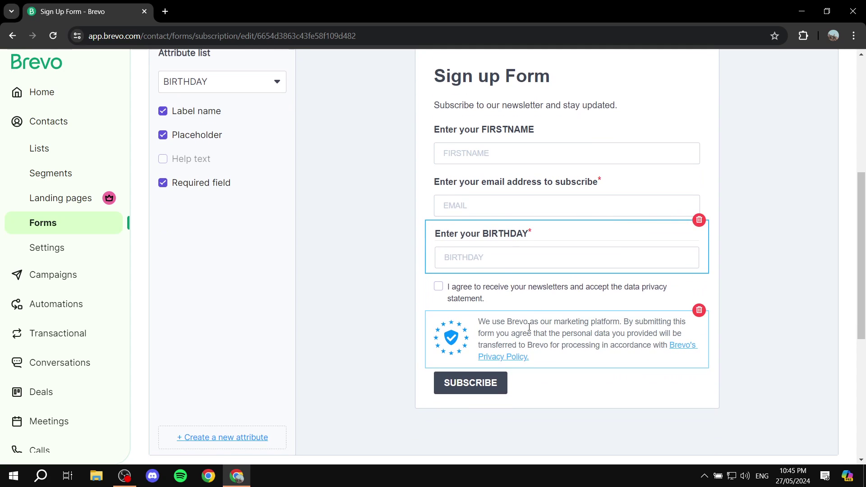
pyautogui.scroll(2, 469, 323)
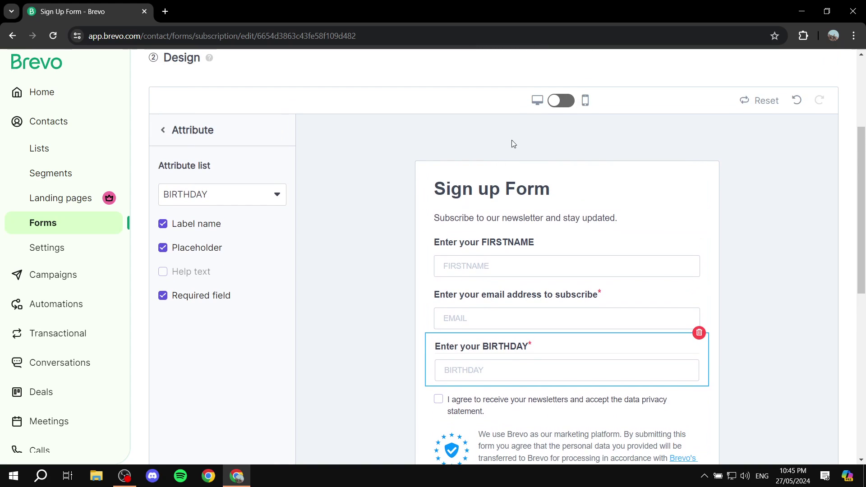
pyautogui.scroll(-7, 512, 140)
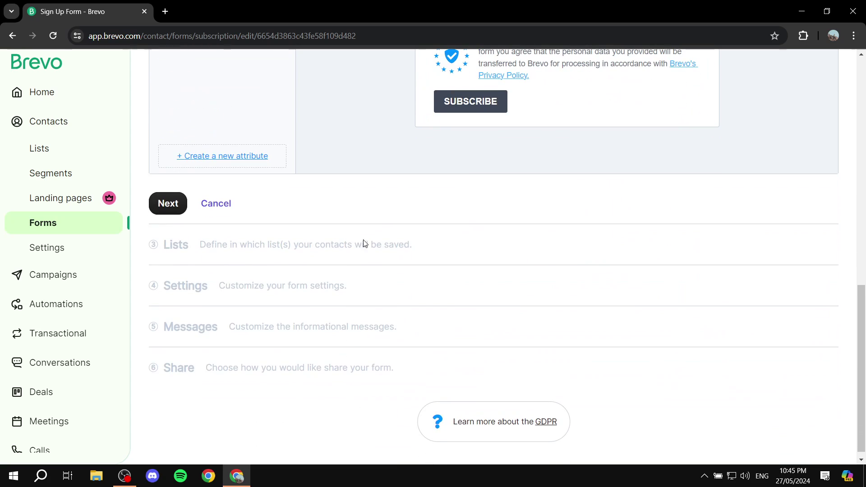
pyautogui.click(169, 203)
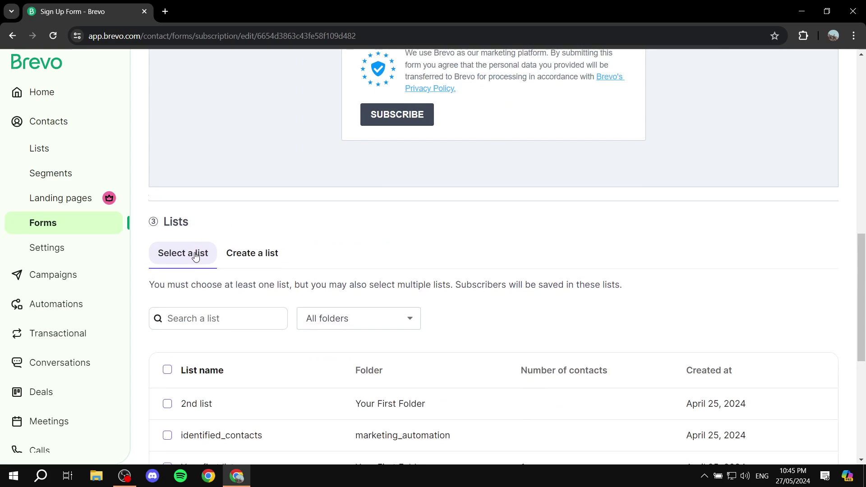
# Step: Reopen the form's design step to check the layout and complete it again
pyautogui.scroll(8, 190, 243)
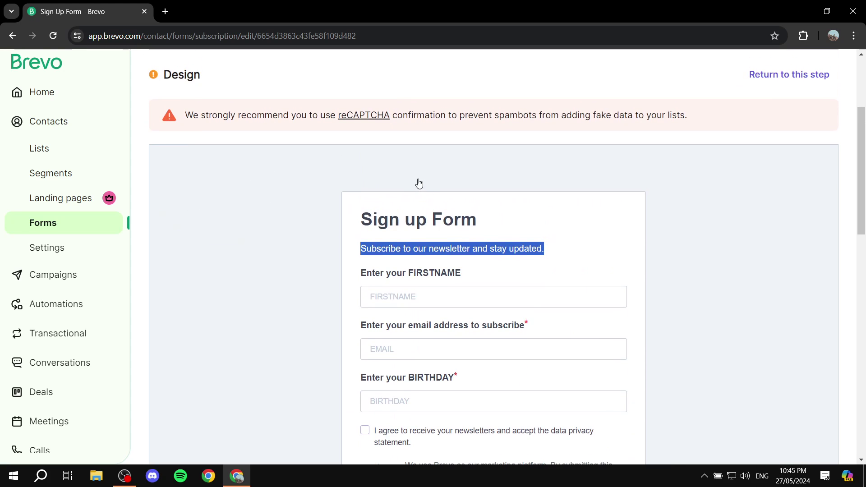
pyautogui.click(346, 155)
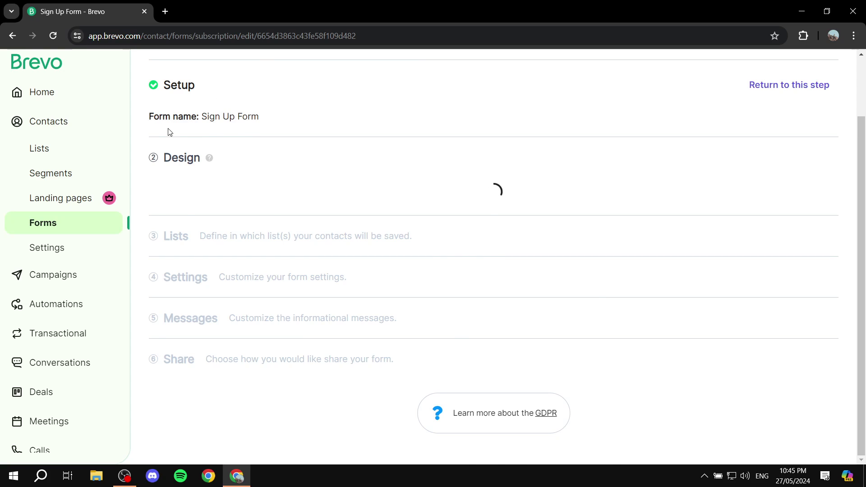
pyautogui.scroll(-5, 298, 161)
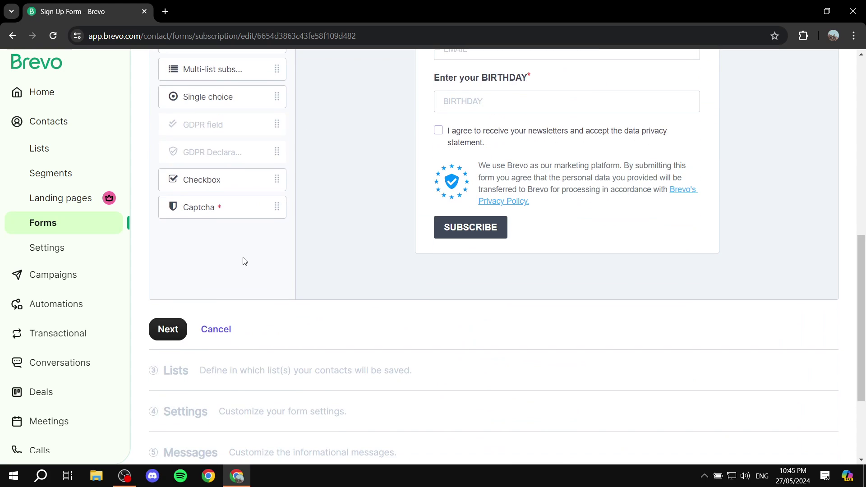
pyautogui.click(165, 328)
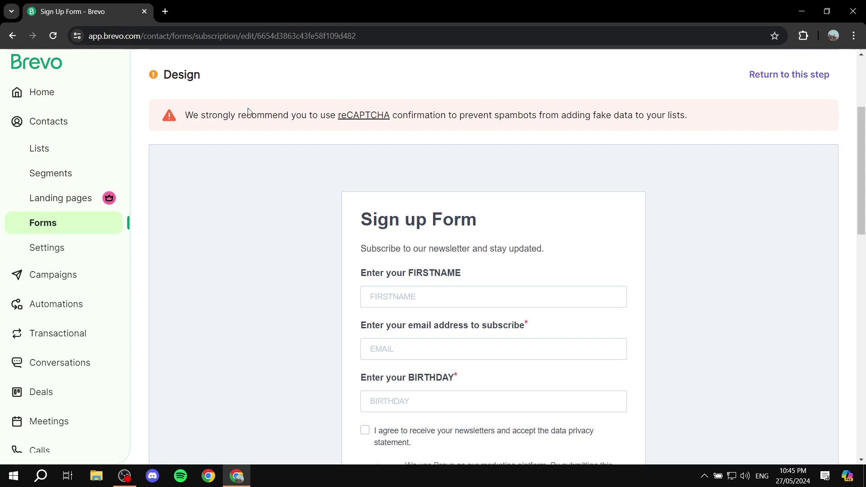
# Step: Choose all three contact lists as the destination for the form's subscribers and complete the lists step
pyautogui.scroll(-8, 290, 147)
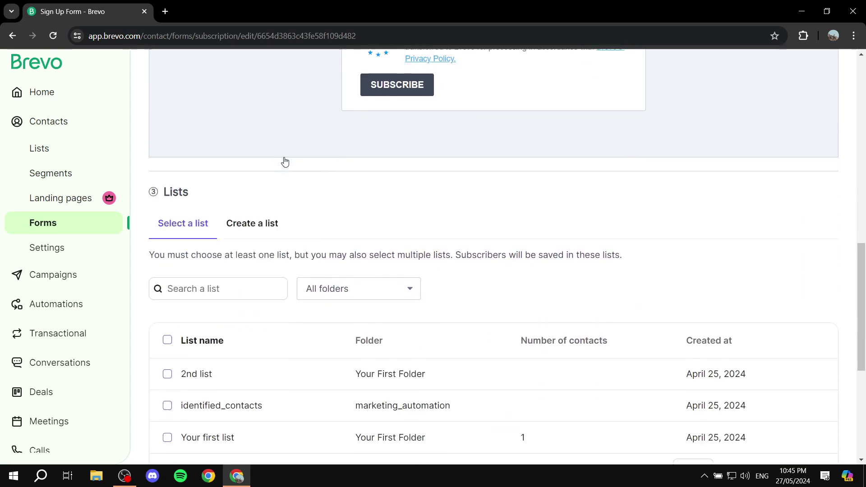
pyautogui.scroll(-3, 285, 161)
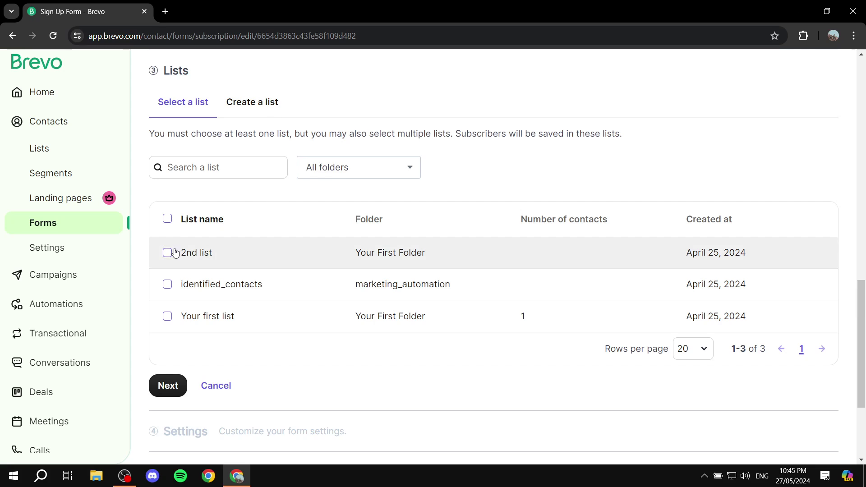
pyautogui.click(167, 220)
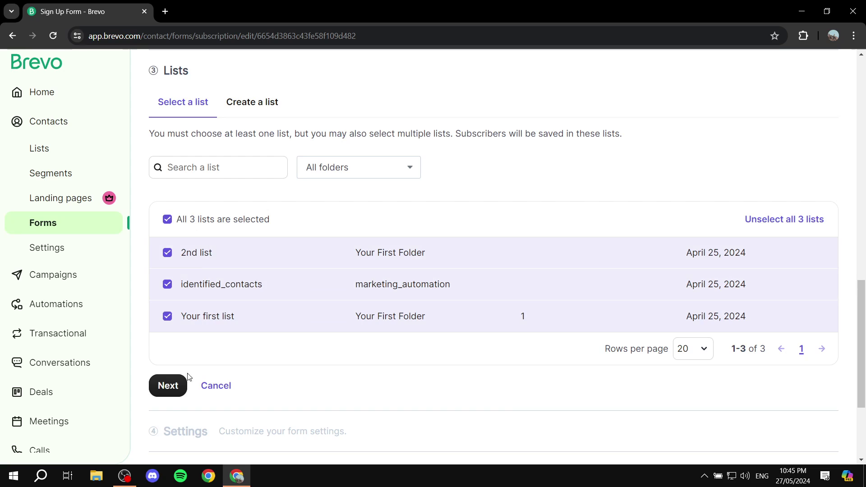
pyautogui.click(170, 386)
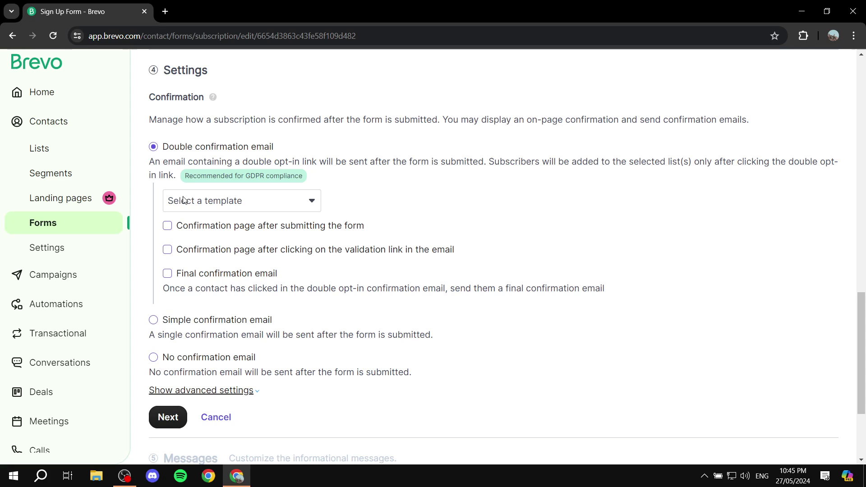
# Step: Try to complete the settings with the double confirmation email and a confirmation page after submitting the form
pyautogui.scroll(-2, 151, 158)
pyautogui.click(170, 305)
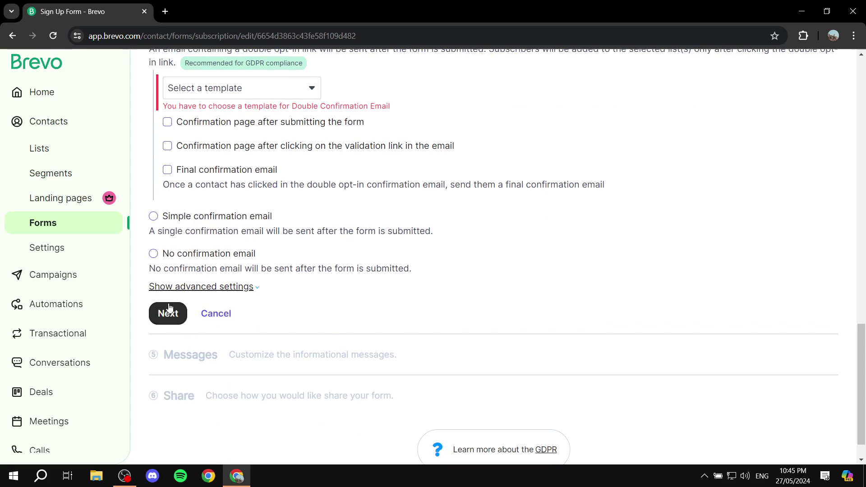
pyautogui.scroll(1, 245, 291)
pyautogui.click(168, 178)
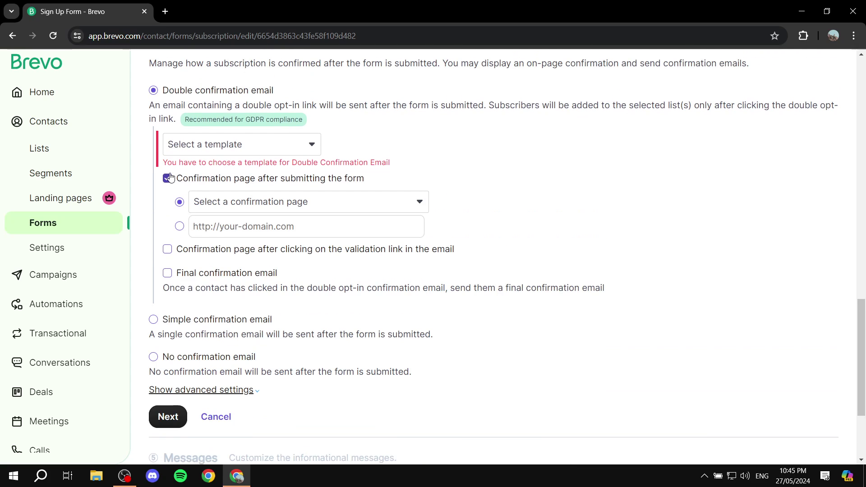
pyautogui.click(167, 250)
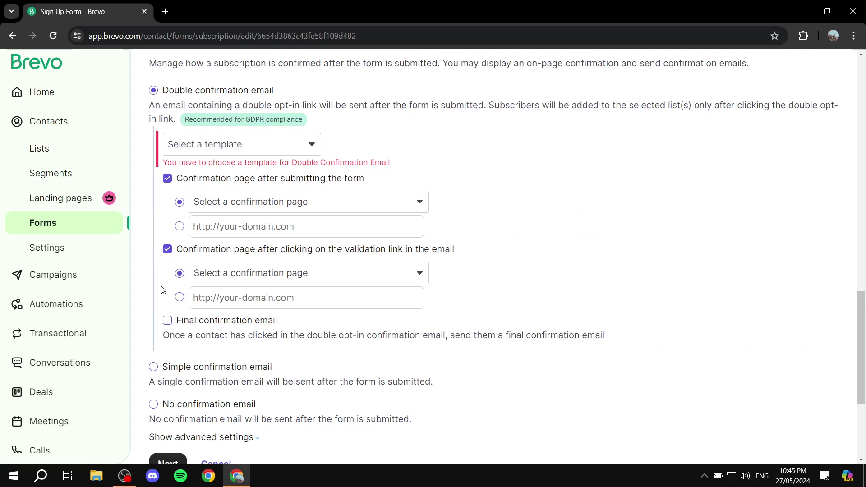
pyautogui.click(168, 320)
pyautogui.click(167, 320)
pyautogui.click(168, 250)
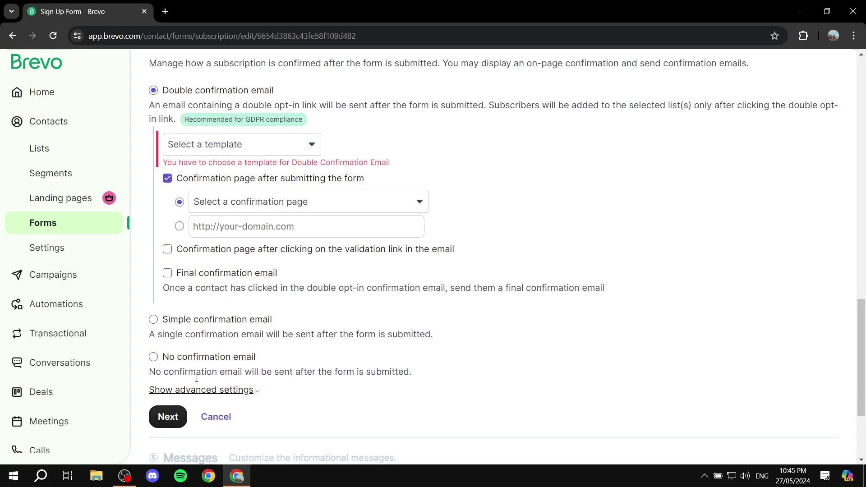
pyautogui.click(168, 417)
# Step: Set the page shown after submitting to Default Email Confirmation Page and try to complete the settings again
pyautogui.click(396, 222)
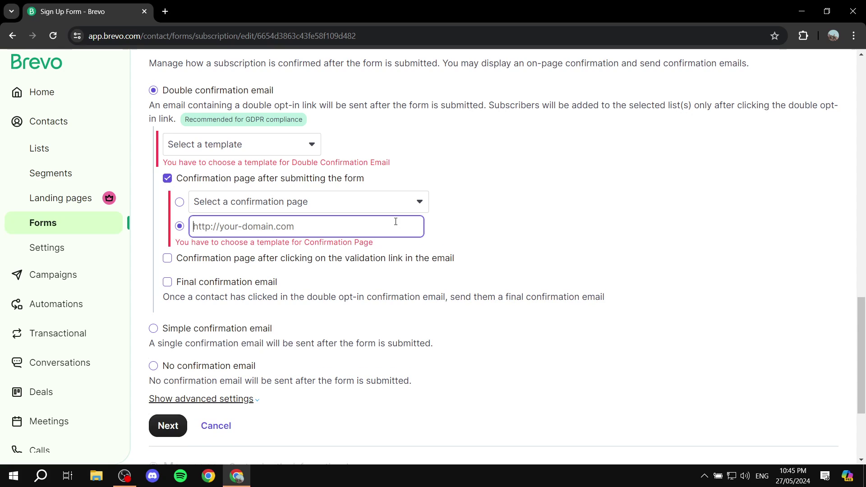
pyautogui.click(396, 199)
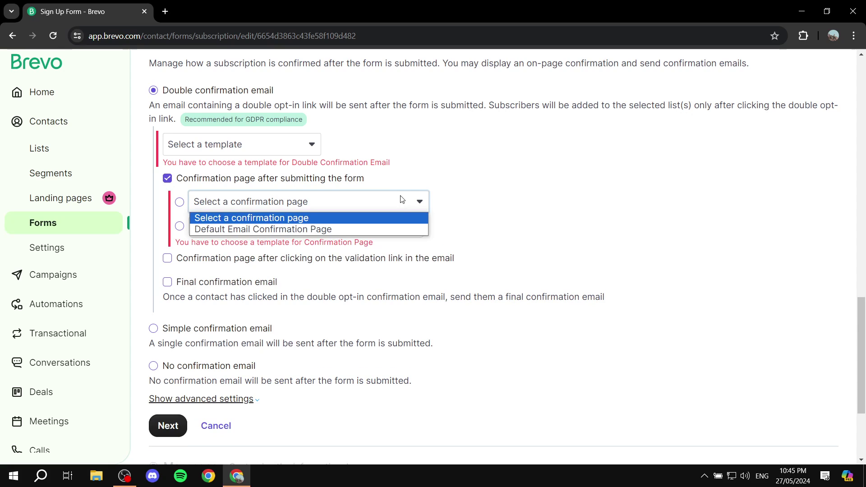
pyautogui.click(353, 230)
pyautogui.click(156, 432)
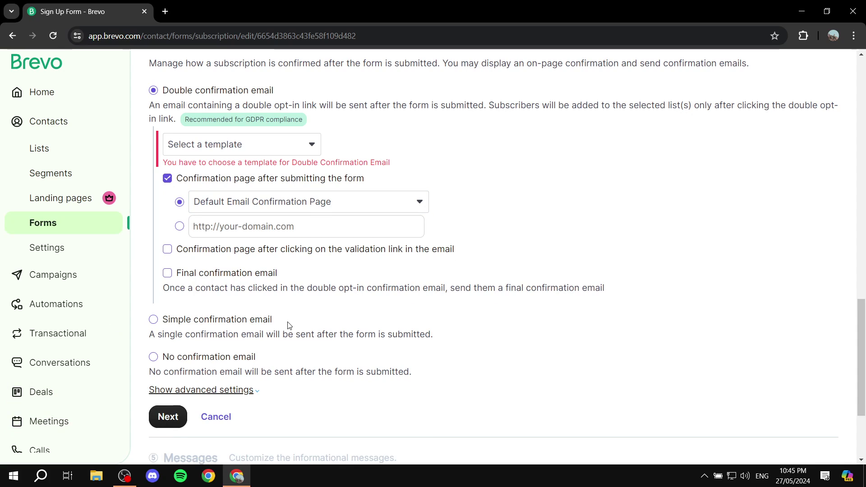
# Step: Set the subscription confirmation to No confirmation email and complete the settings step
pyautogui.scroll(-1, 289, 325)
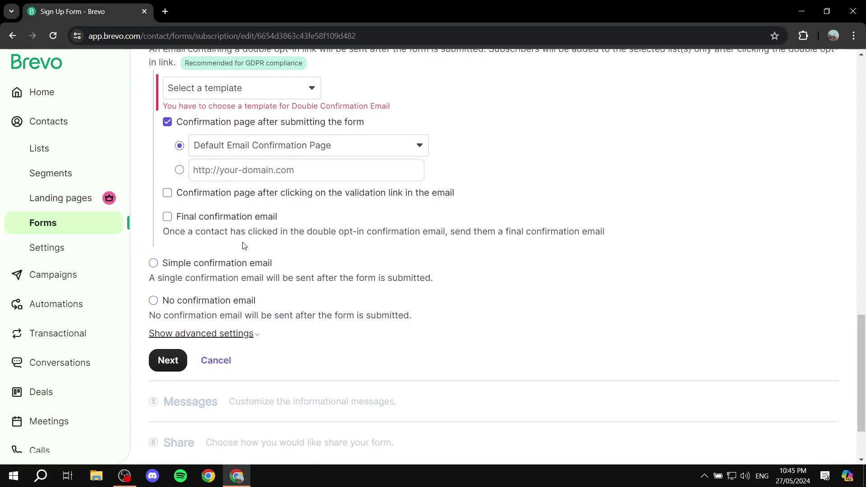
pyautogui.click(153, 263)
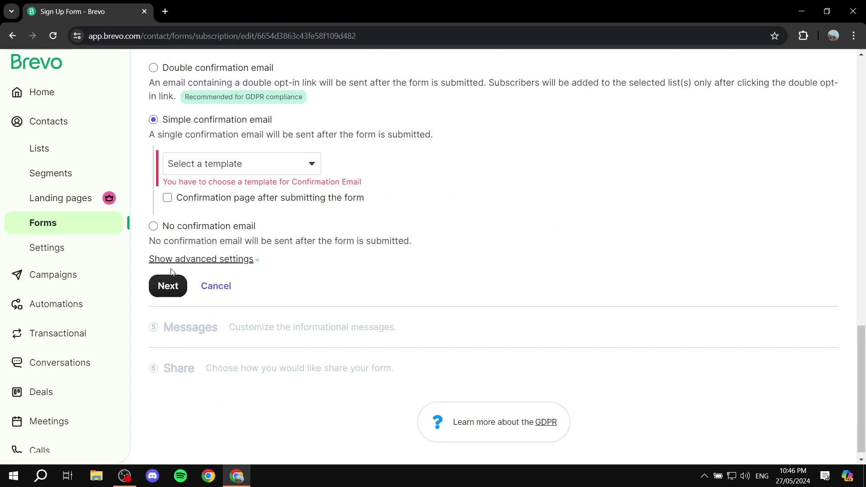
pyautogui.click(153, 226)
pyautogui.click(168, 276)
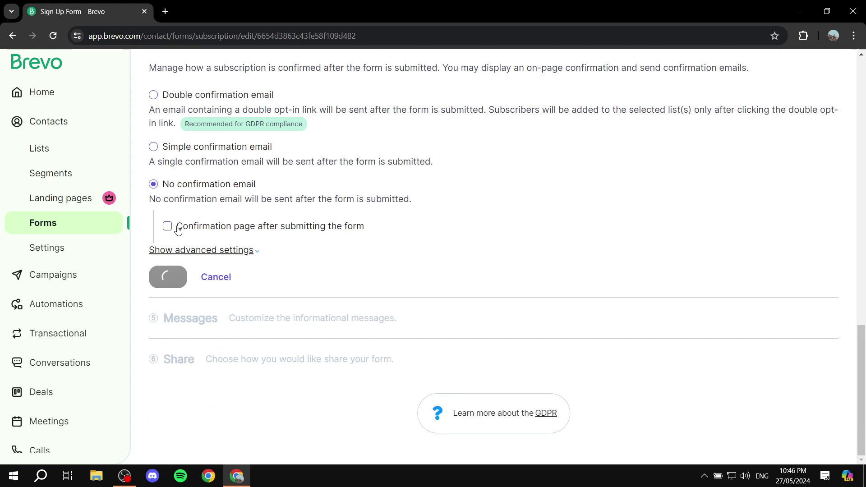
# Step: Review the success, invalid user information, error and empty field messages, and complete the messages step with the default texts
pyautogui.scroll(4, 347, 230)
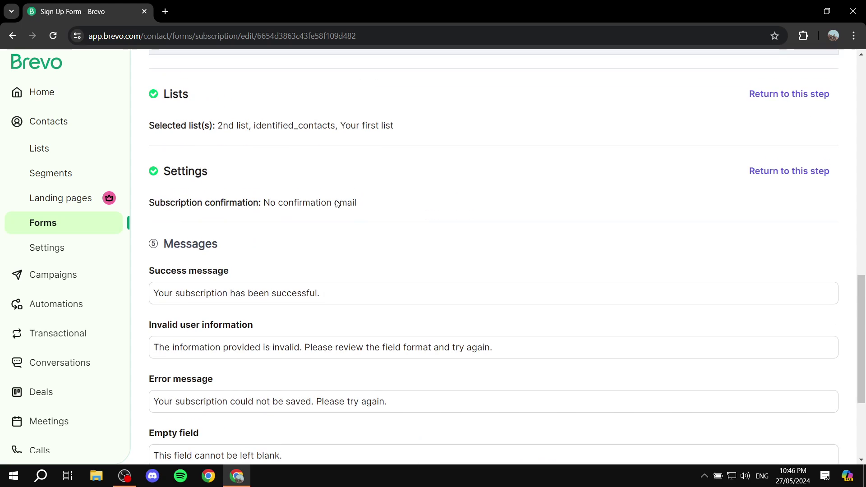
pyautogui.scroll(-4, 337, 204)
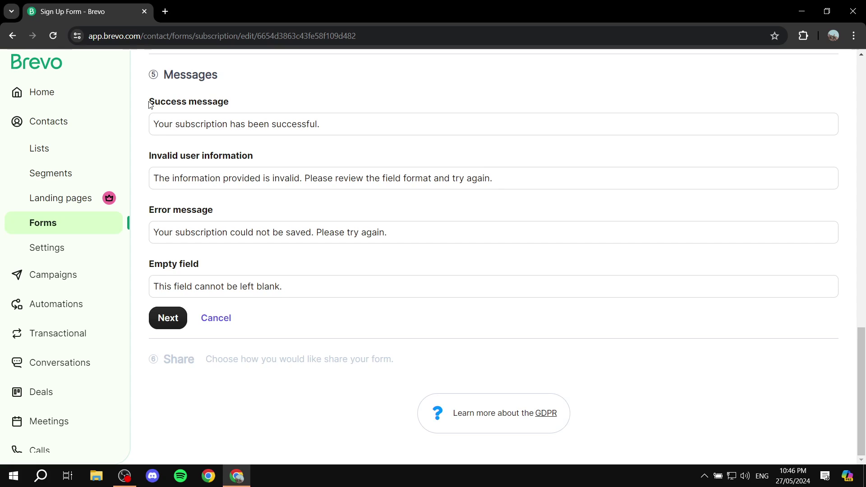
pyautogui.moveTo(150, 105); pyautogui.dragTo(251, 105)
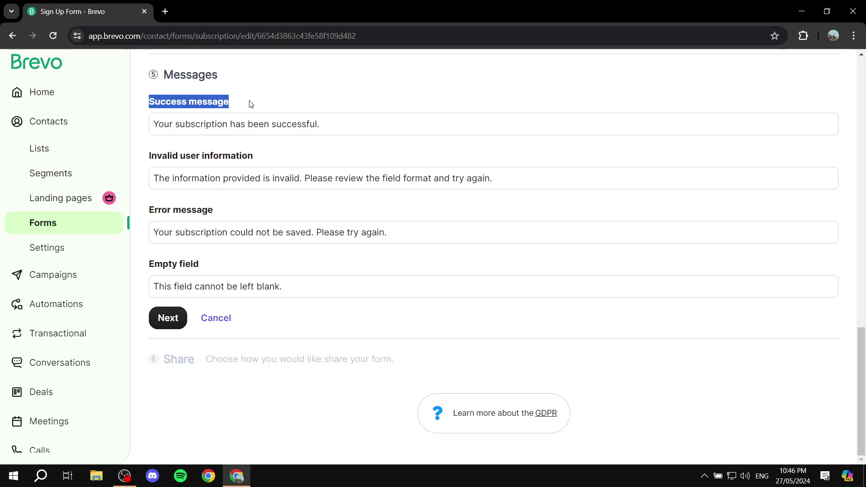
pyautogui.click(251, 105)
pyautogui.click(348, 124)
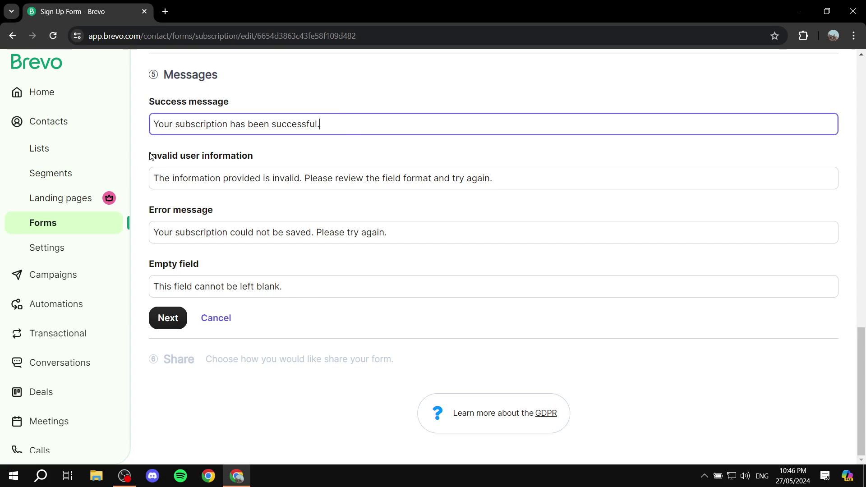
pyautogui.moveTo(150, 156); pyautogui.dragTo(275, 156)
pyautogui.click(275, 157)
pyautogui.click(536, 183)
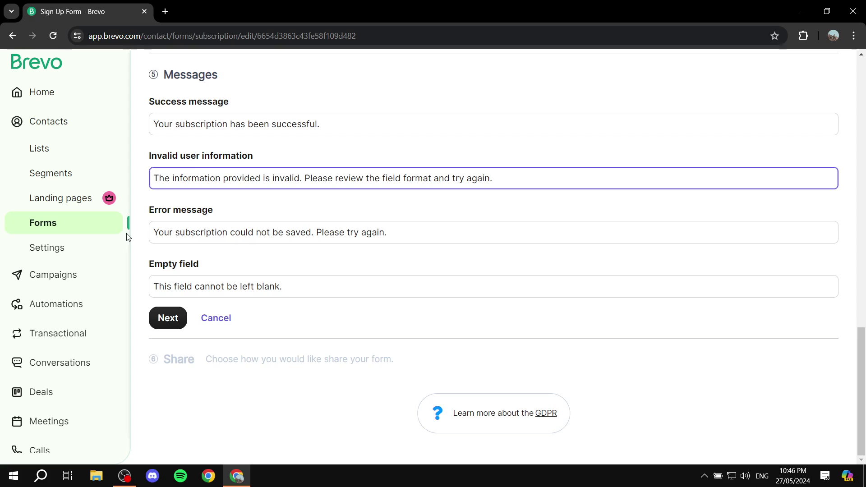
pyautogui.moveTo(146, 215); pyautogui.dragTo(261, 203)
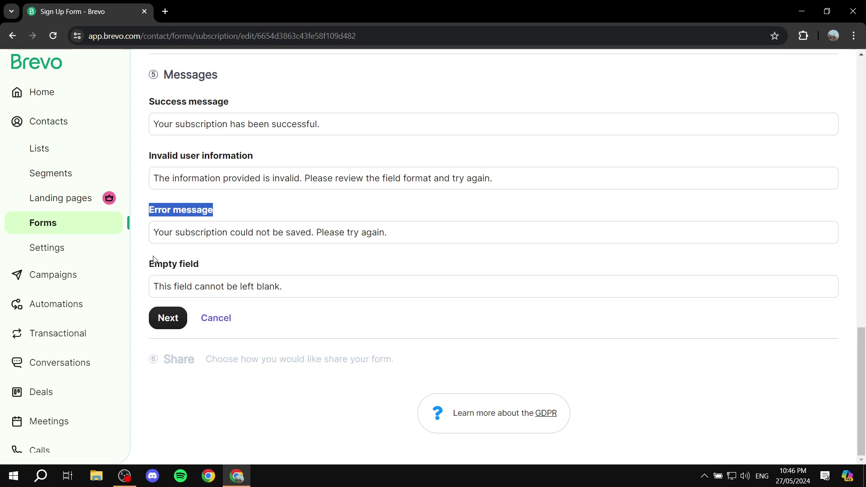
pyautogui.moveTo(153, 257); pyautogui.dragTo(234, 255)
pyautogui.click(236, 256)
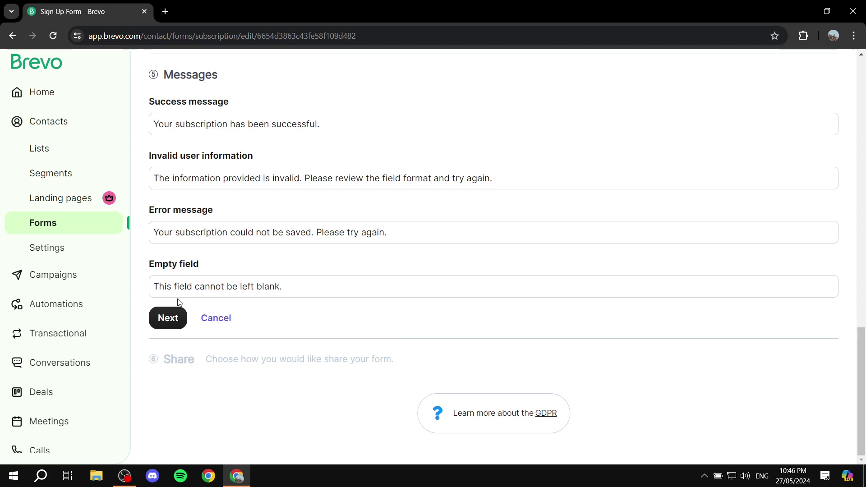
pyautogui.click(167, 318)
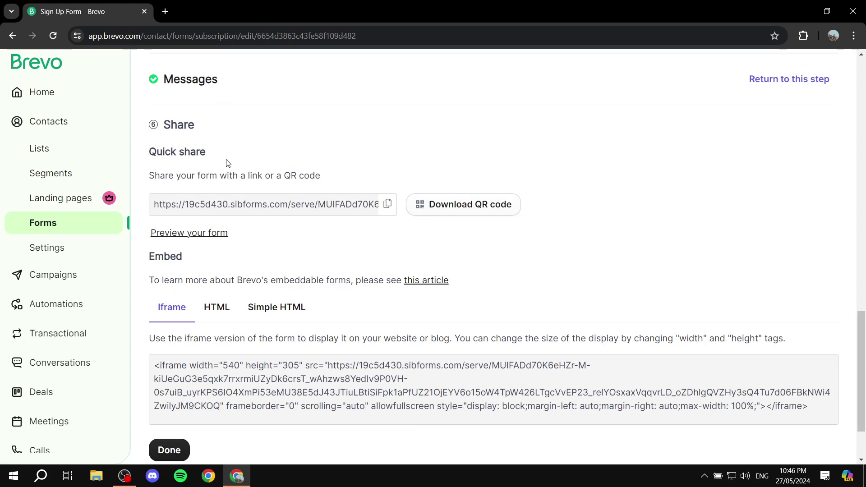
# Step: Review the sharing and embedding options, copy the form's quick share link and finish the form
pyautogui.scroll(-1, 240, 188)
pyautogui.scroll(-2, 553, 161)
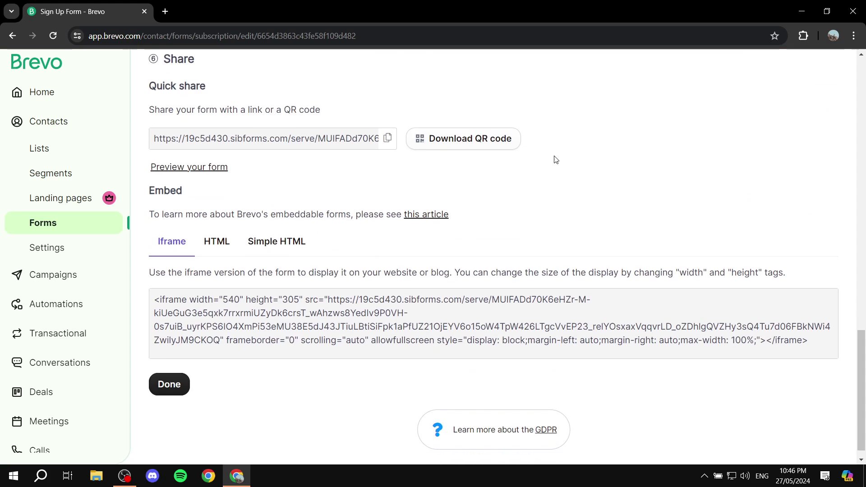
pyautogui.scroll(5, 518, 162)
pyautogui.scroll(-4, 376, 296)
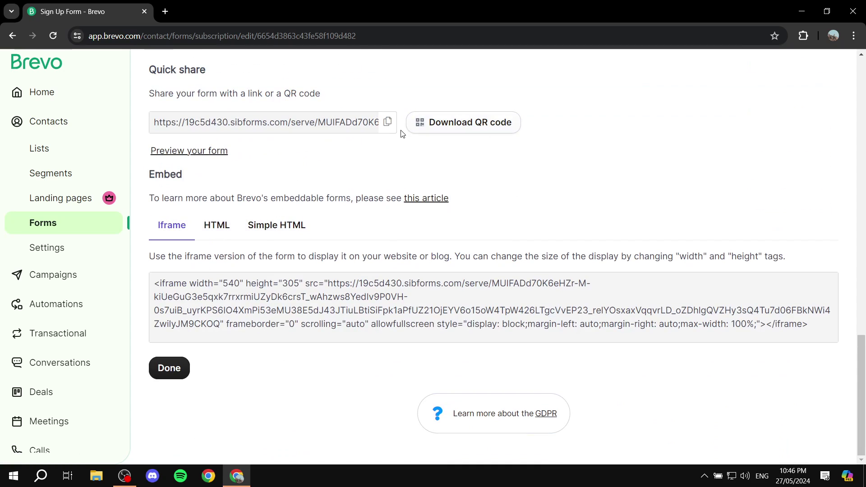
pyautogui.click(387, 123)
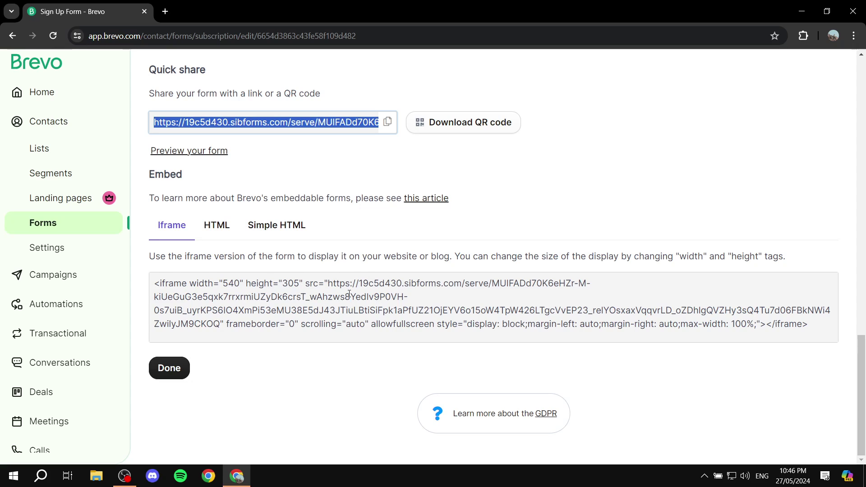
pyautogui.click(170, 369)
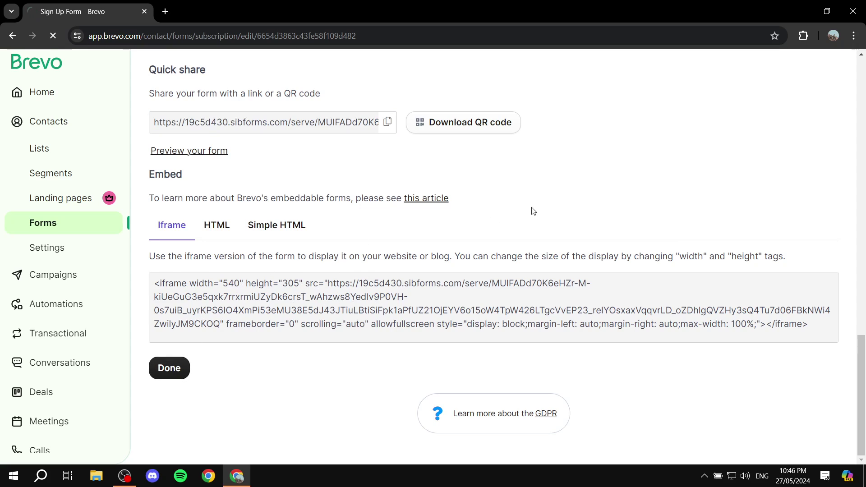